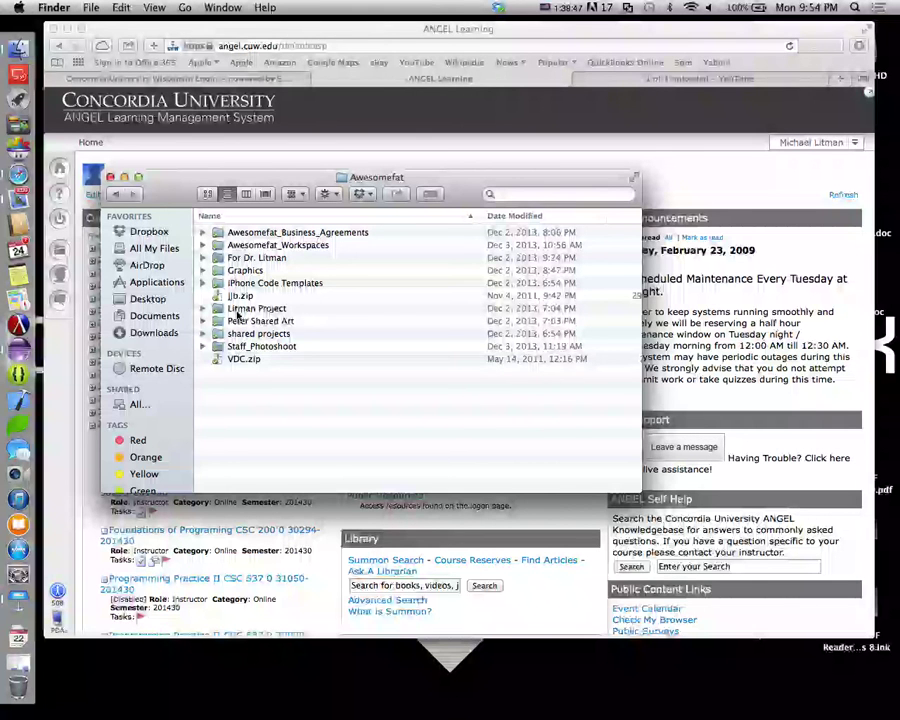
# Open the CSC537 Spring 2014 project folder inside the workspace's Eclipse Workspace folder
pyautogui.click(255, 246)
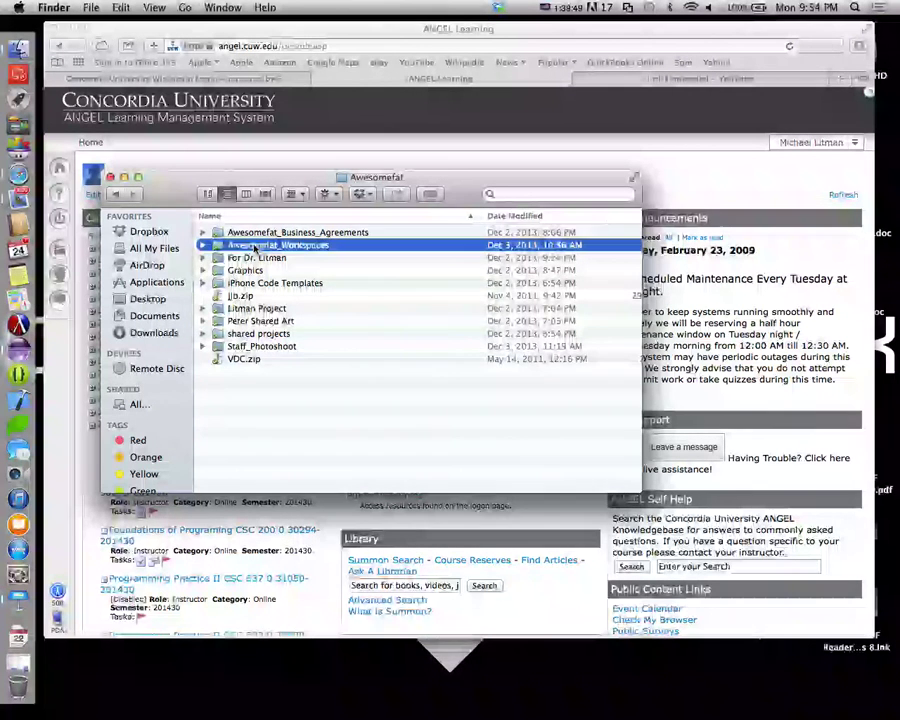
pyautogui.doubleClick(255, 246)
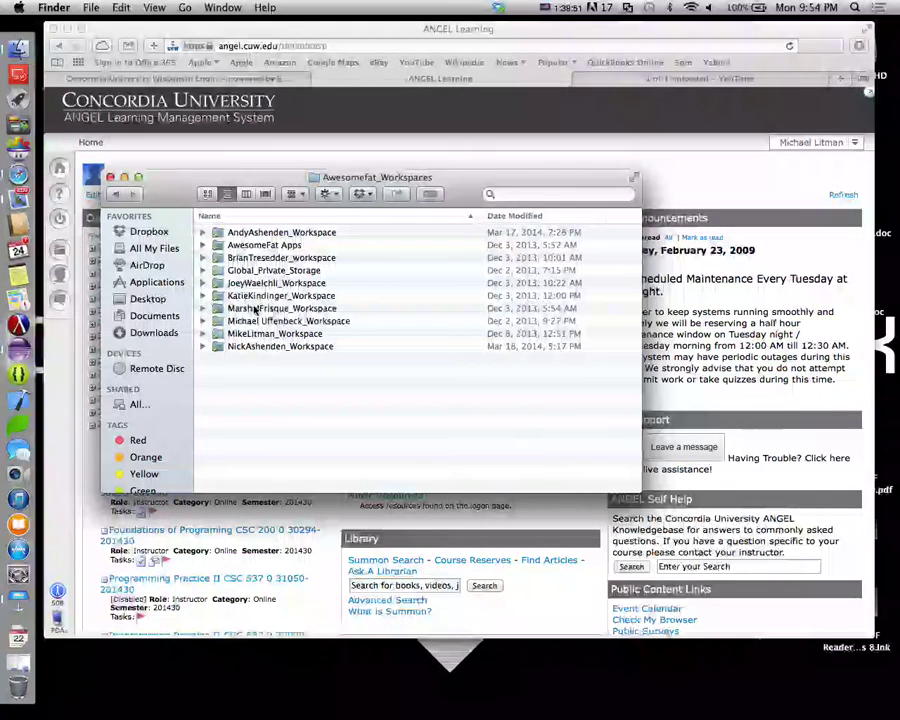
pyautogui.doubleClick(248, 333)
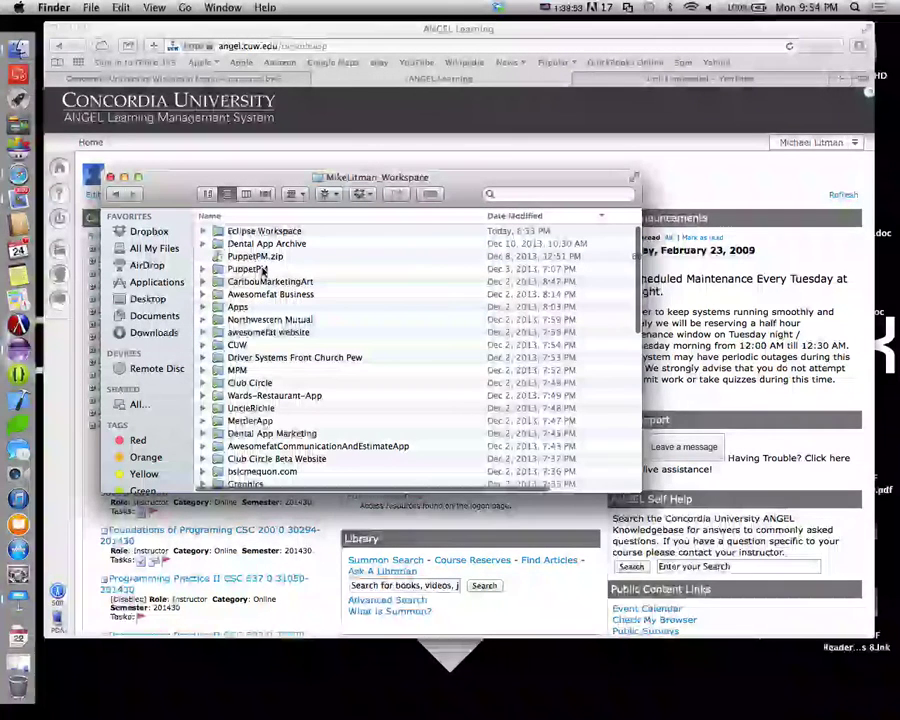
pyautogui.doubleClick(257, 230)
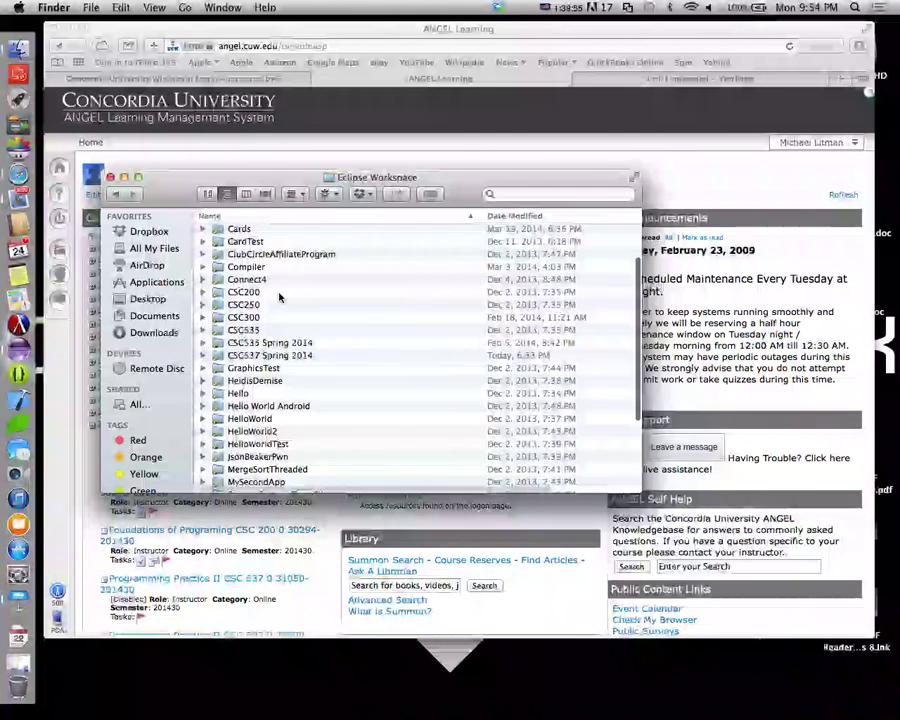
pyautogui.scroll(-3, 268, 300)
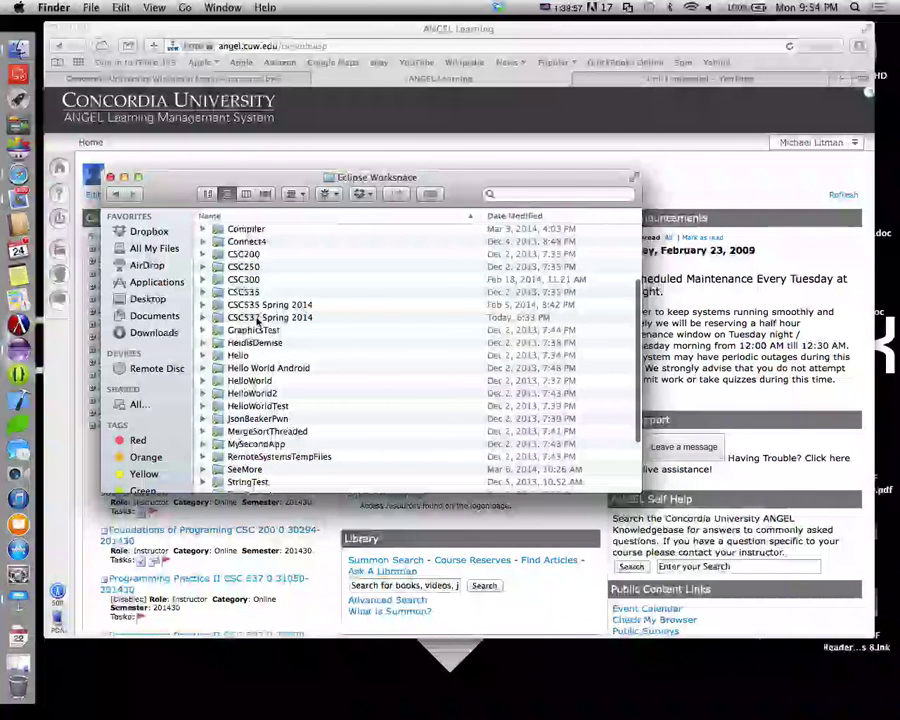
pyautogui.doubleClick(242, 319)
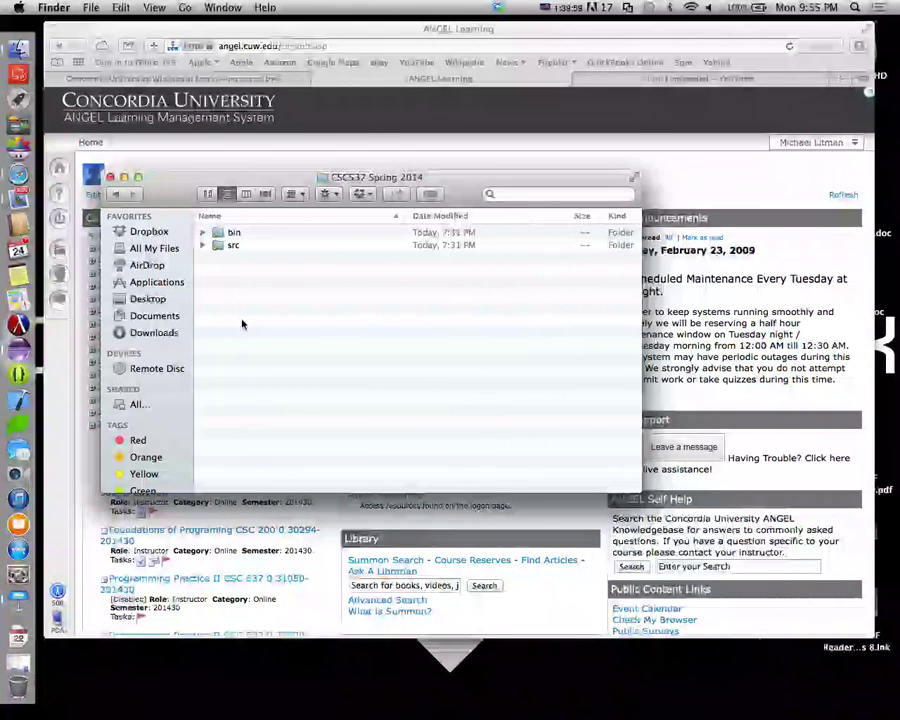
# Check the src folder's contents, then compress src into src.zip
pyautogui.click(224, 246)
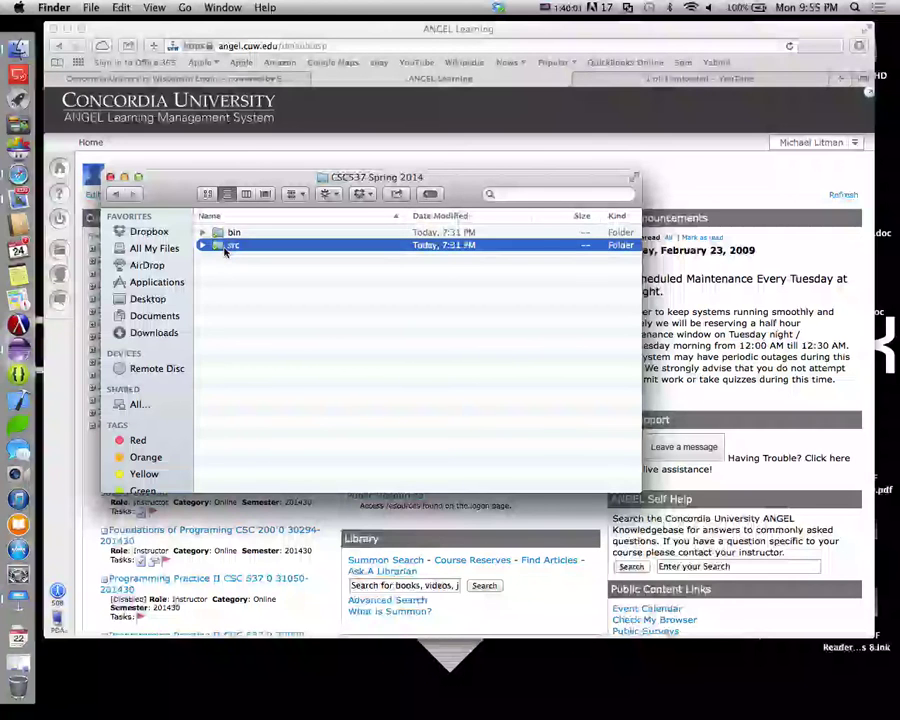
pyautogui.doubleClick(224, 246)
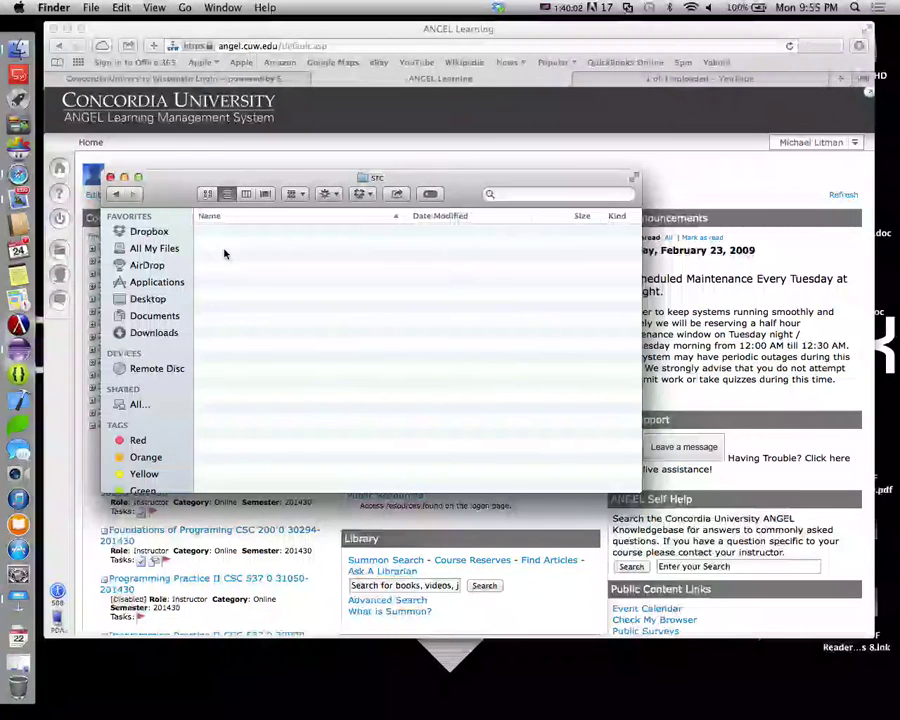
pyautogui.click(118, 193)
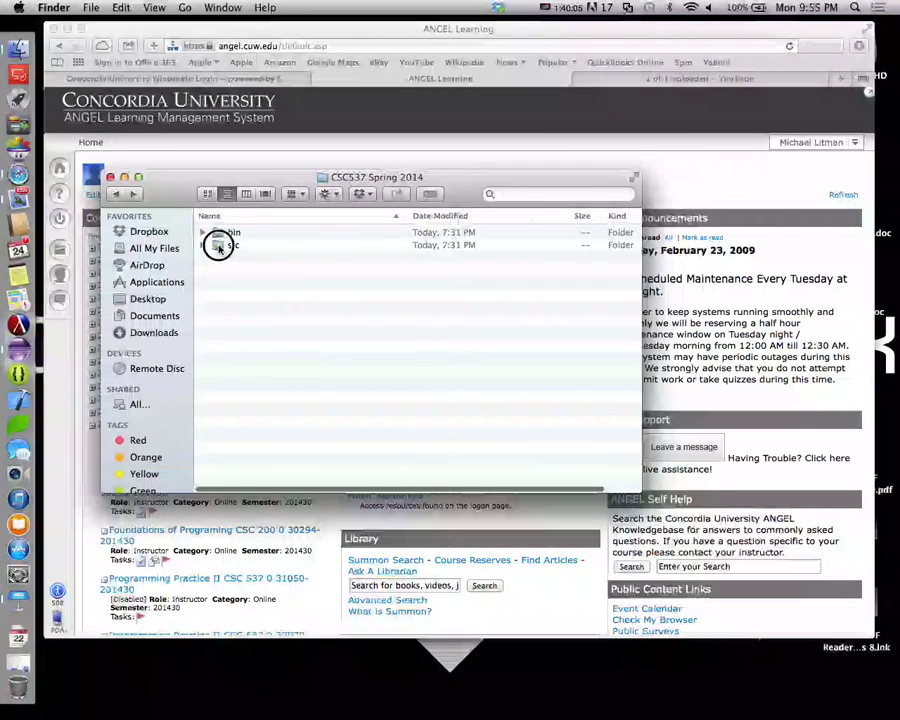
pyautogui.click(220, 247)
pyautogui.rightClick(220, 247)
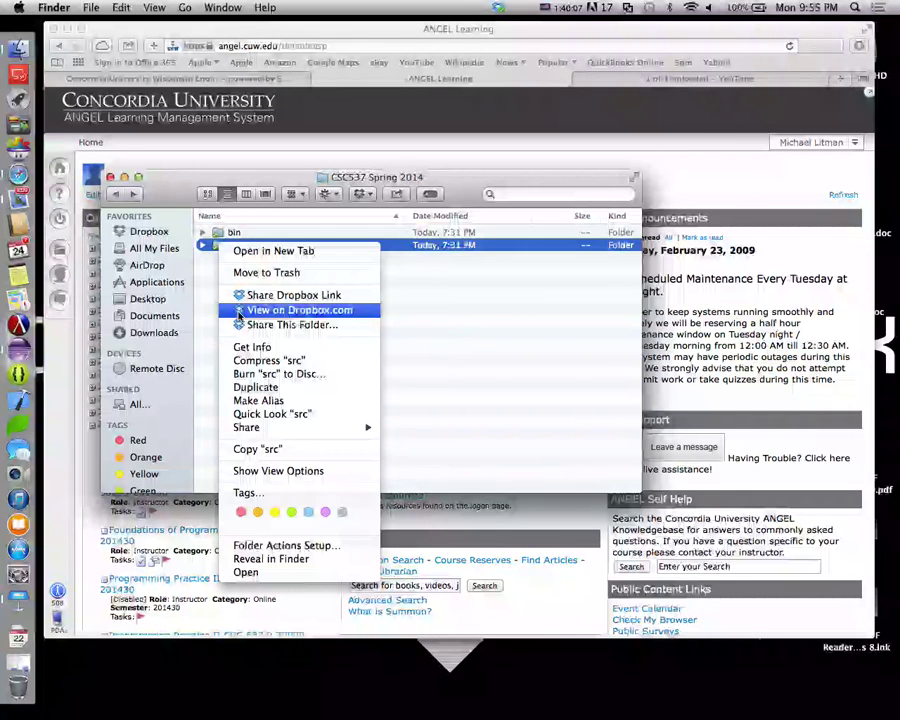
pyautogui.click(240, 364)
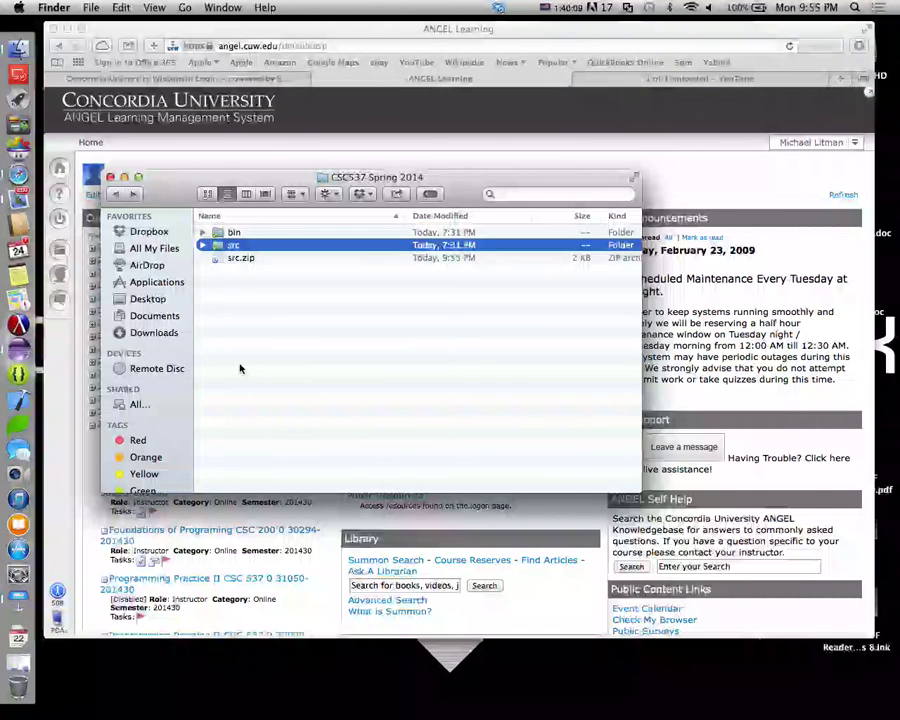
# Open the Programming Practice II CSC 537 course from the ANGEL home page
pyautogui.click(310, 140)
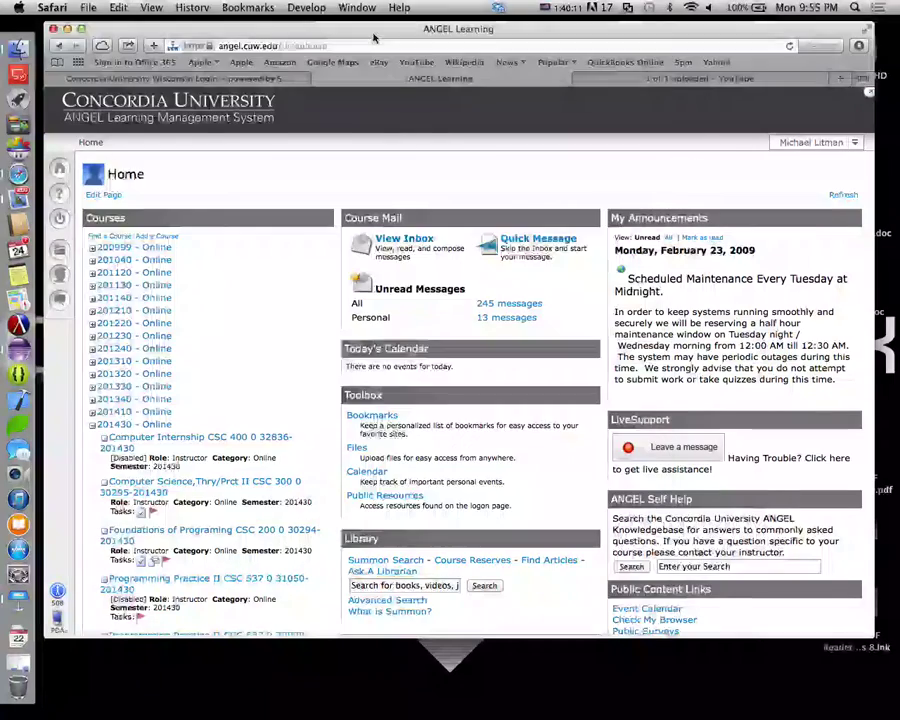
pyautogui.scroll(-10, 210, 366)
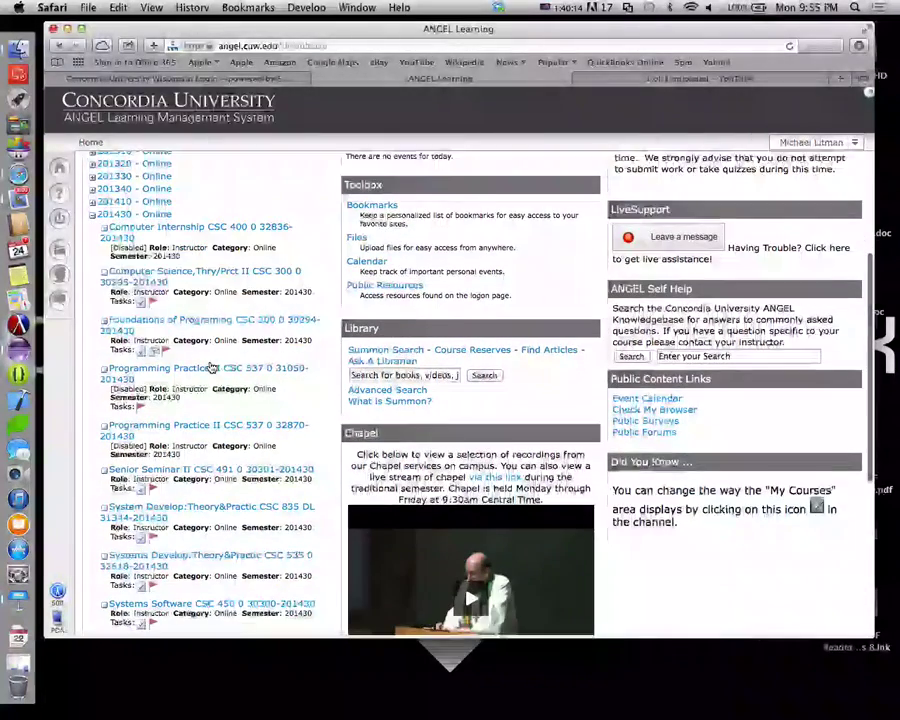
pyautogui.click(231, 352)
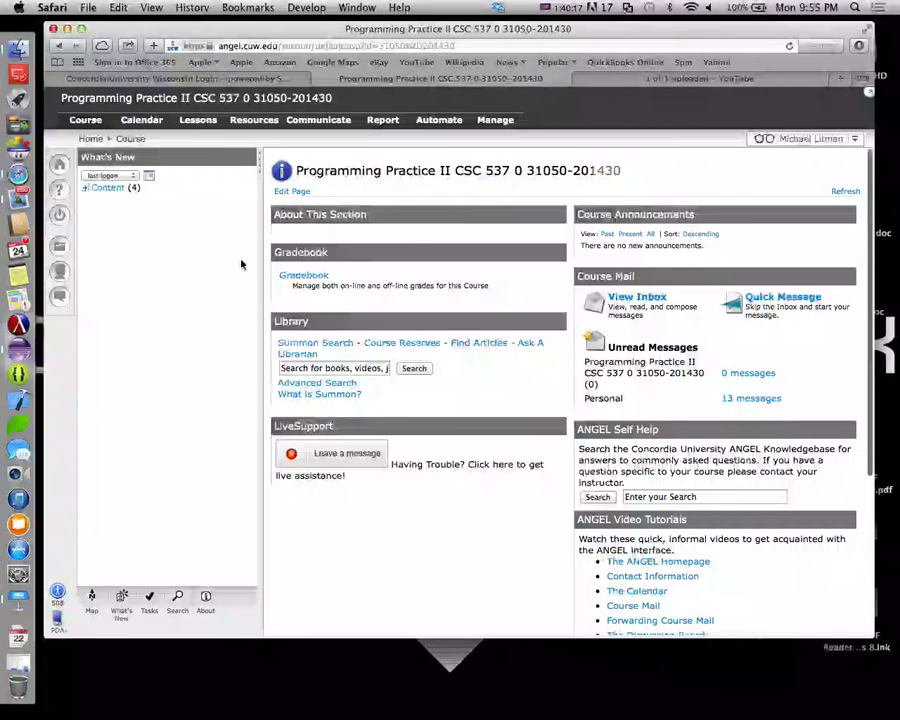
# Set Member Access to All Members in General Course Settings and save the change
pyautogui.click(495, 119)
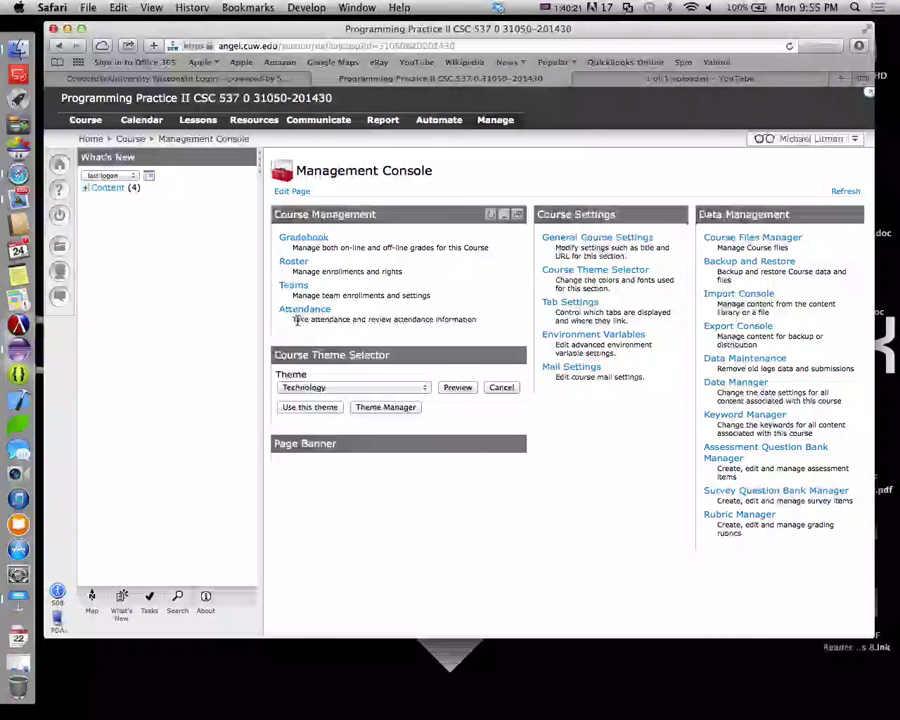
pyautogui.click(590, 239)
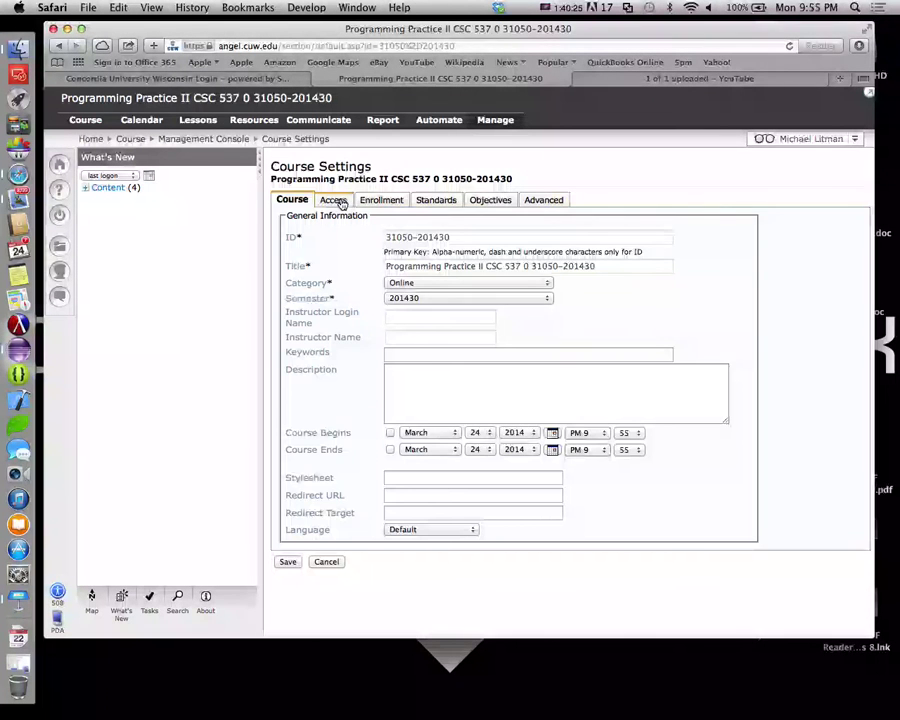
pyautogui.click(334, 200)
pyautogui.click(423, 222)
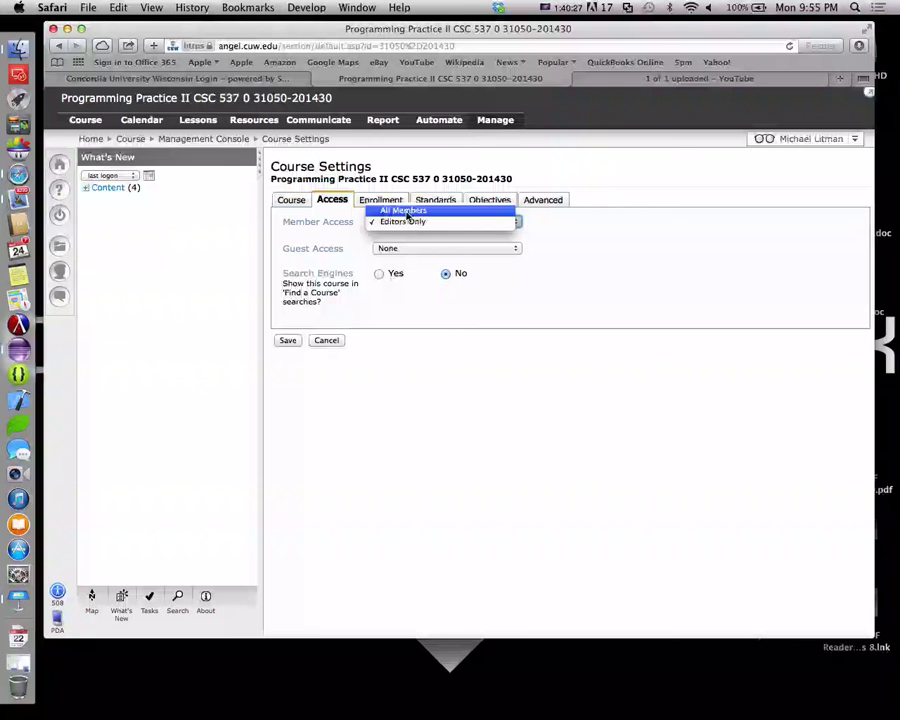
pyautogui.click(402, 210)
pyautogui.click(289, 341)
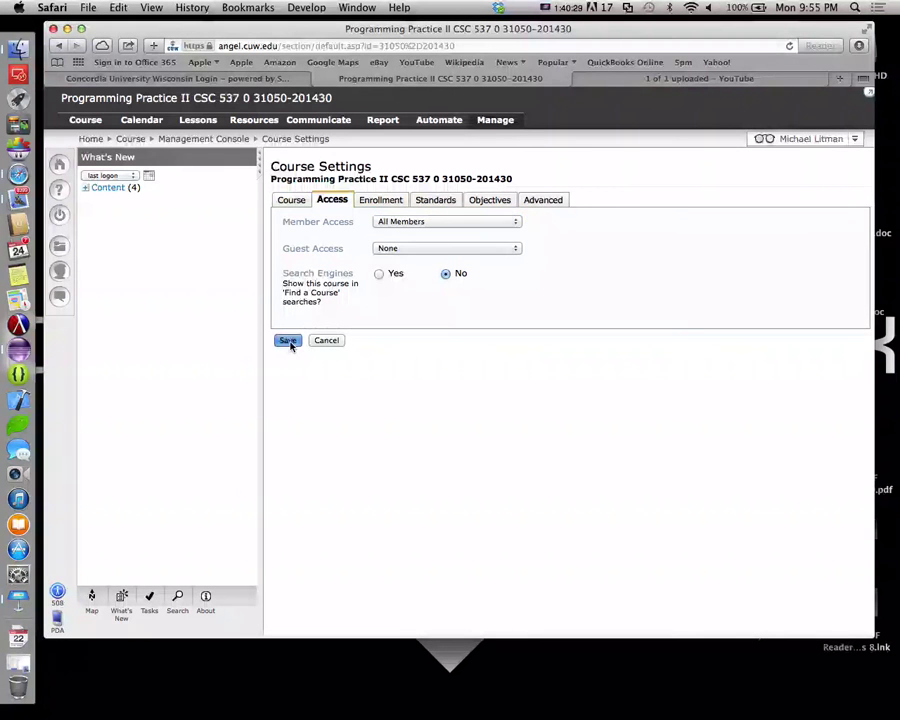
pyautogui.click(589, 258)
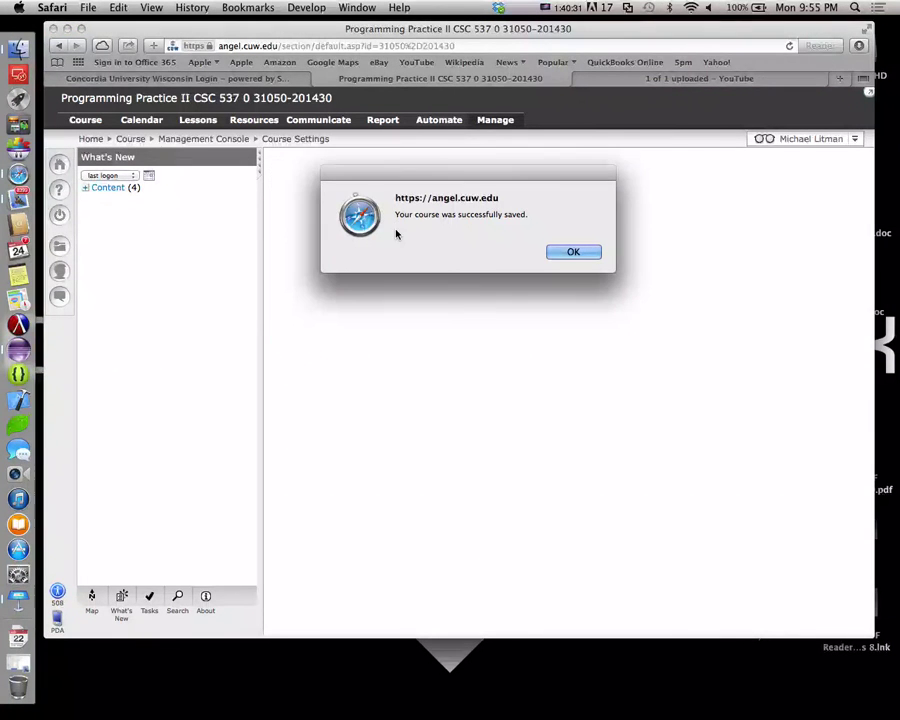
pyautogui.click(585, 253)
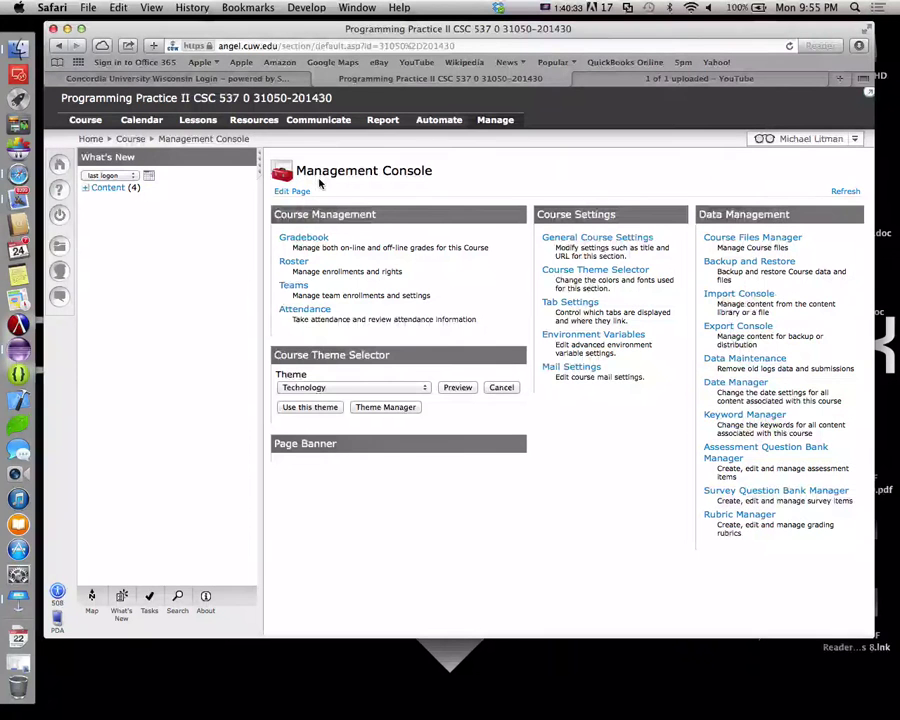
pyautogui.click(195, 121)
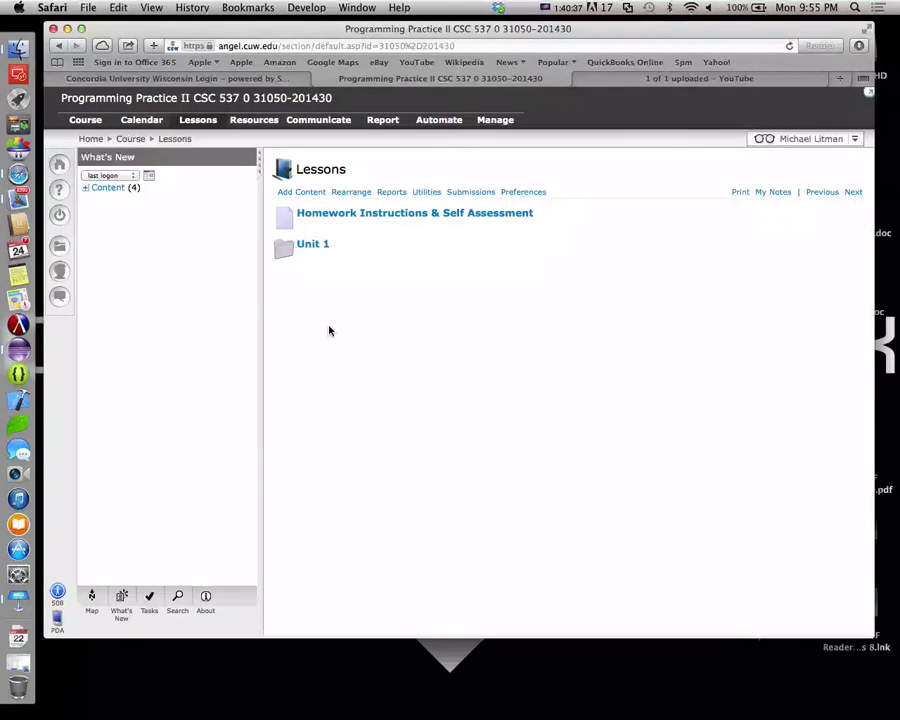
pyautogui.click(308, 246)
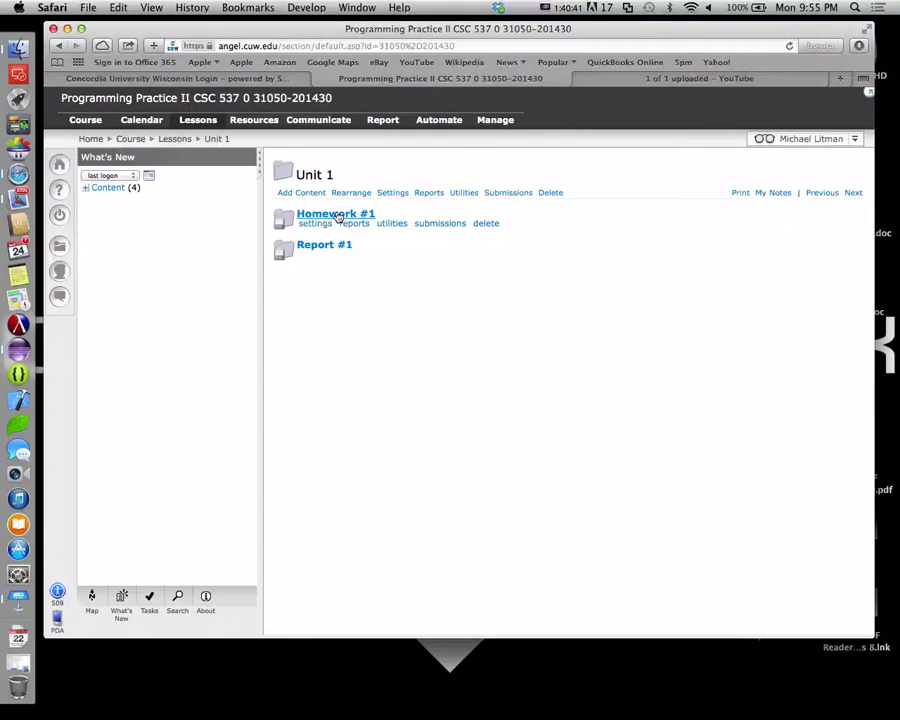
pyautogui.click(312, 214)
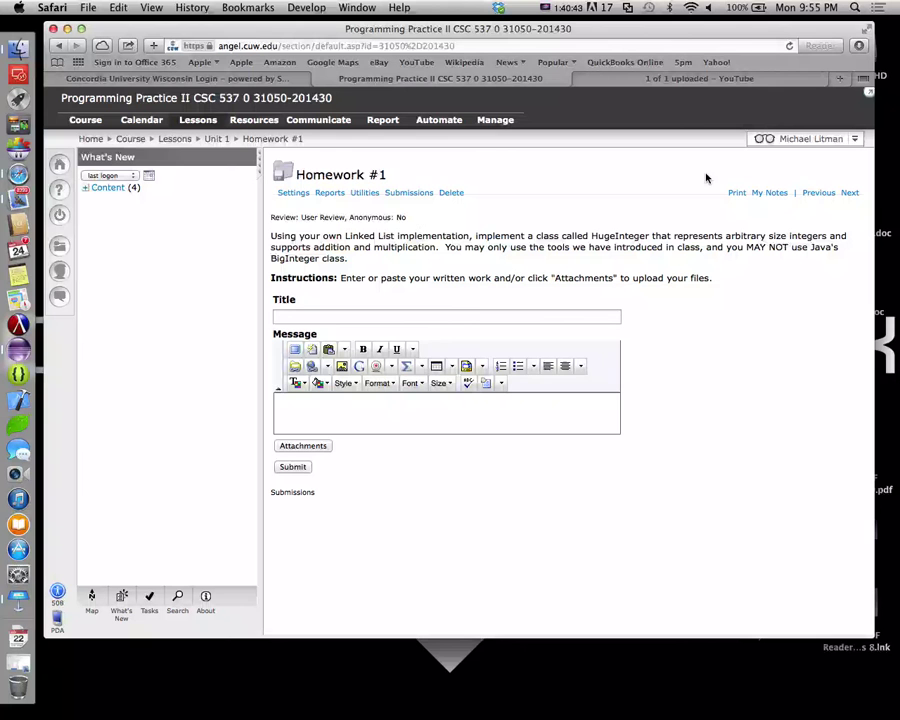
pyautogui.click(293, 193)
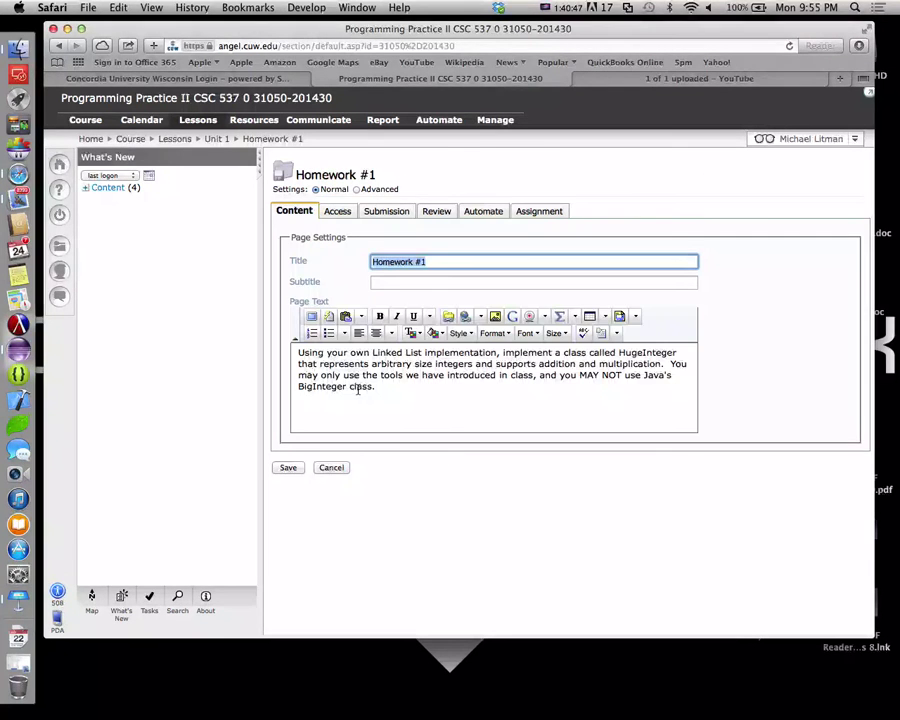
pyautogui.click(386, 414)
pyautogui.press('Return')
pyautogui.press('Return')
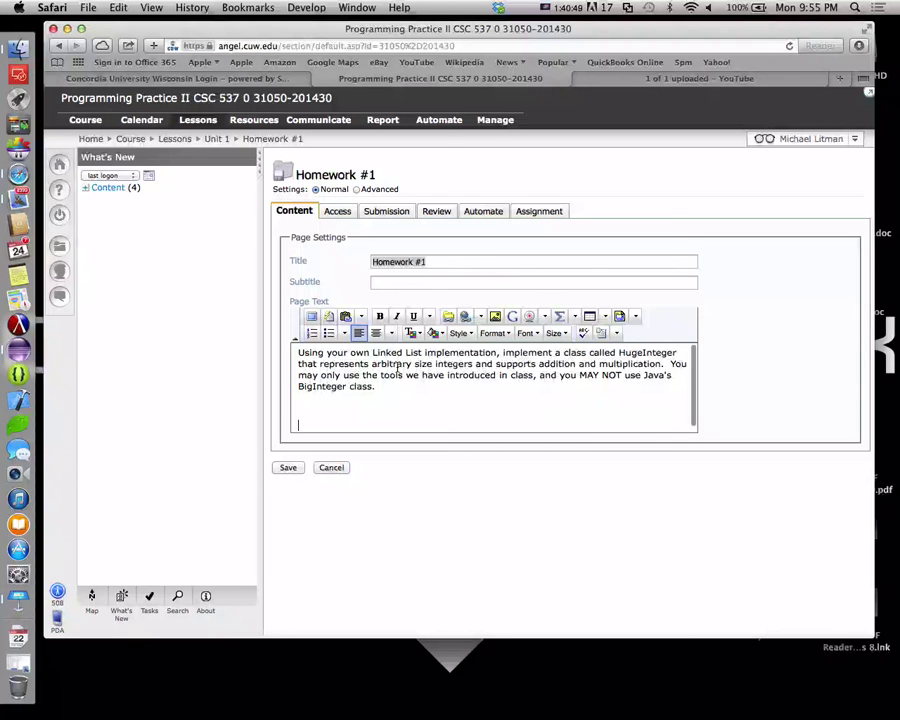
pyautogui.press('BackSpace')
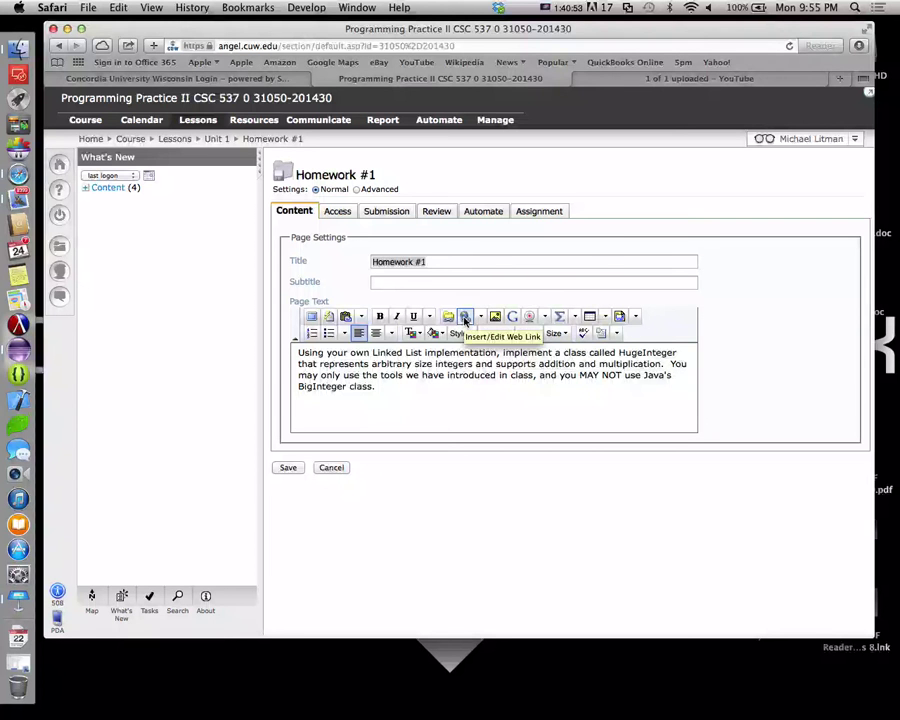
# Start a Content Links file upload and browse to the Dropbox folder, sorted by name
pyautogui.click(449, 317)
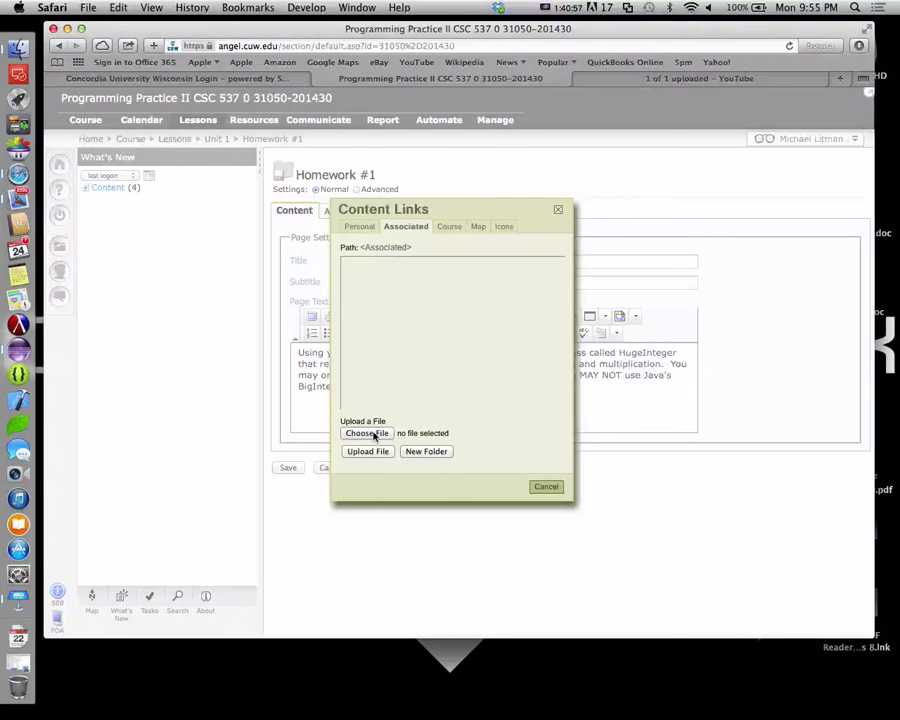
pyautogui.click(367, 433)
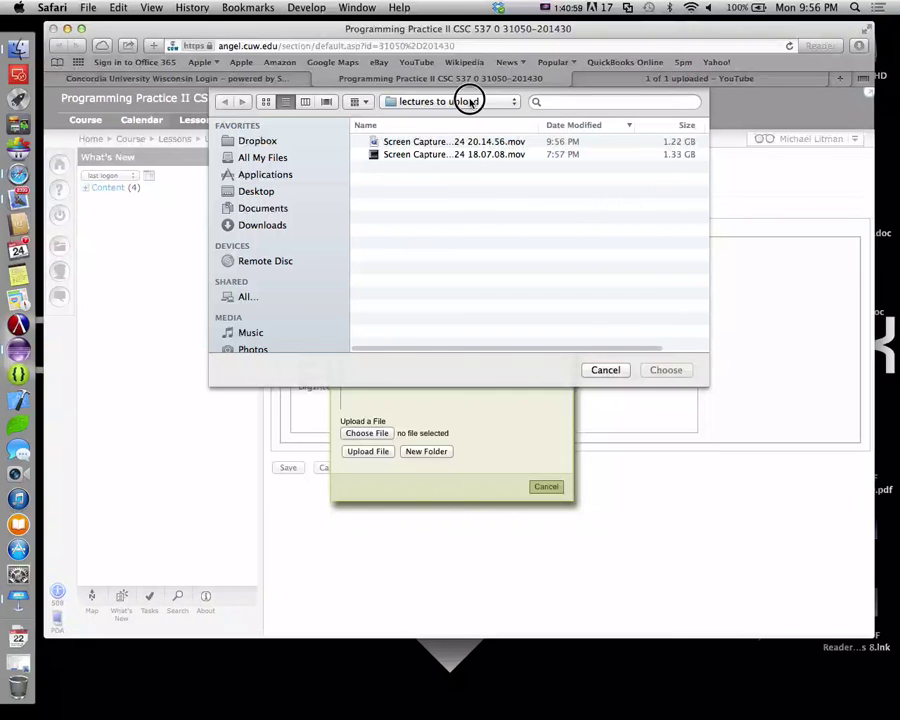
pyautogui.click(469, 103)
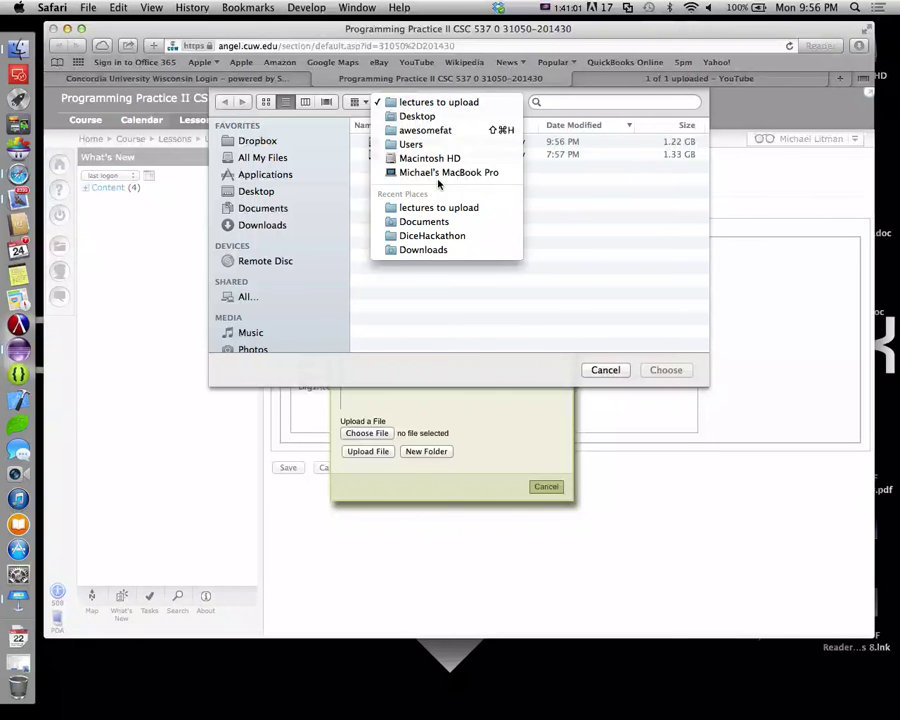
pyautogui.click(376, 131)
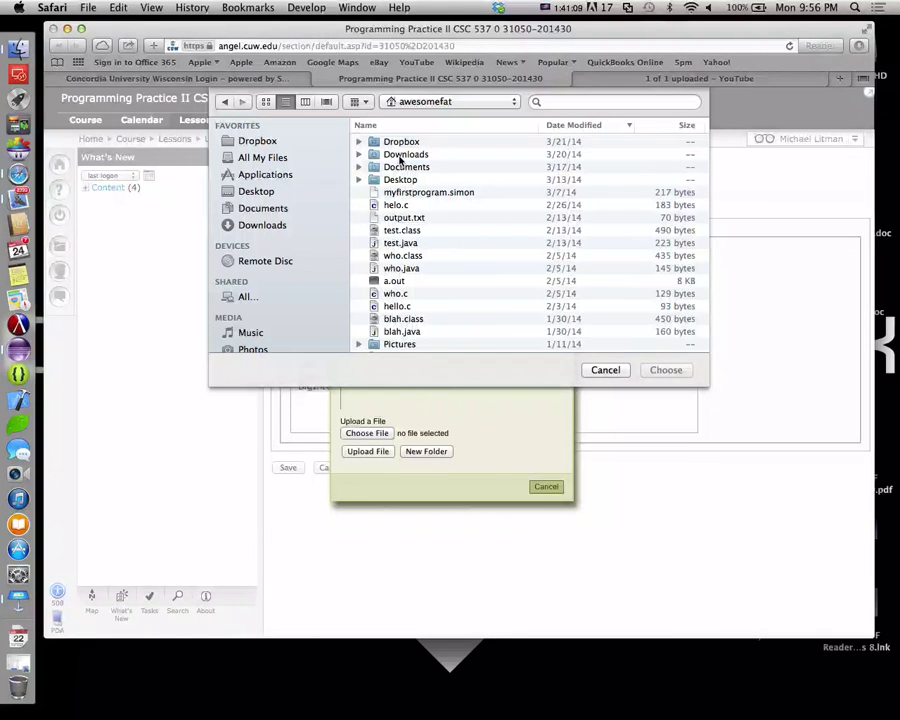
pyautogui.click(240, 142)
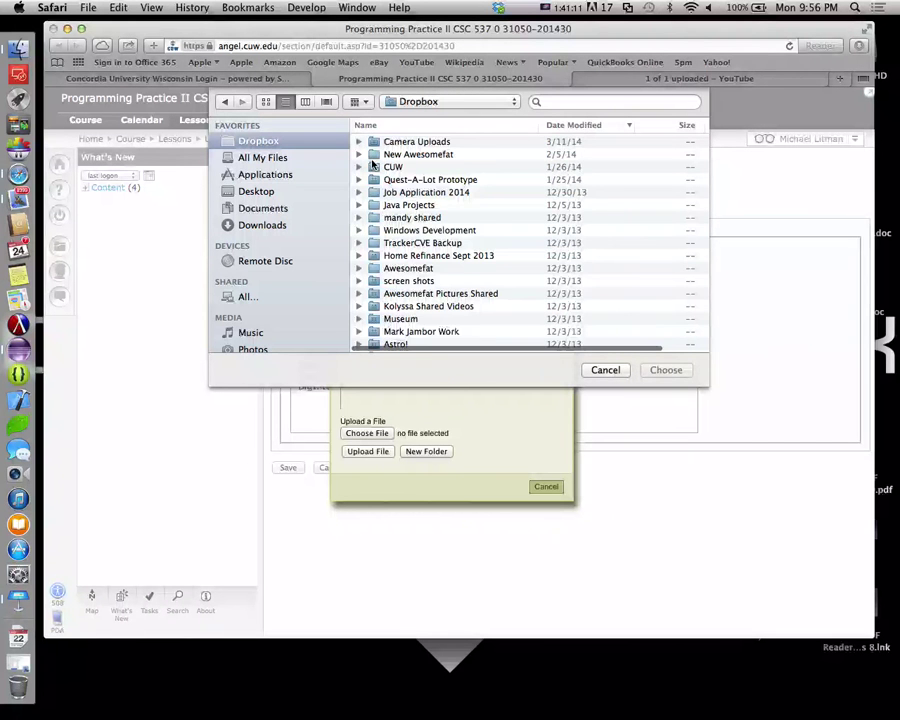
pyautogui.scroll(-5, 410, 180)
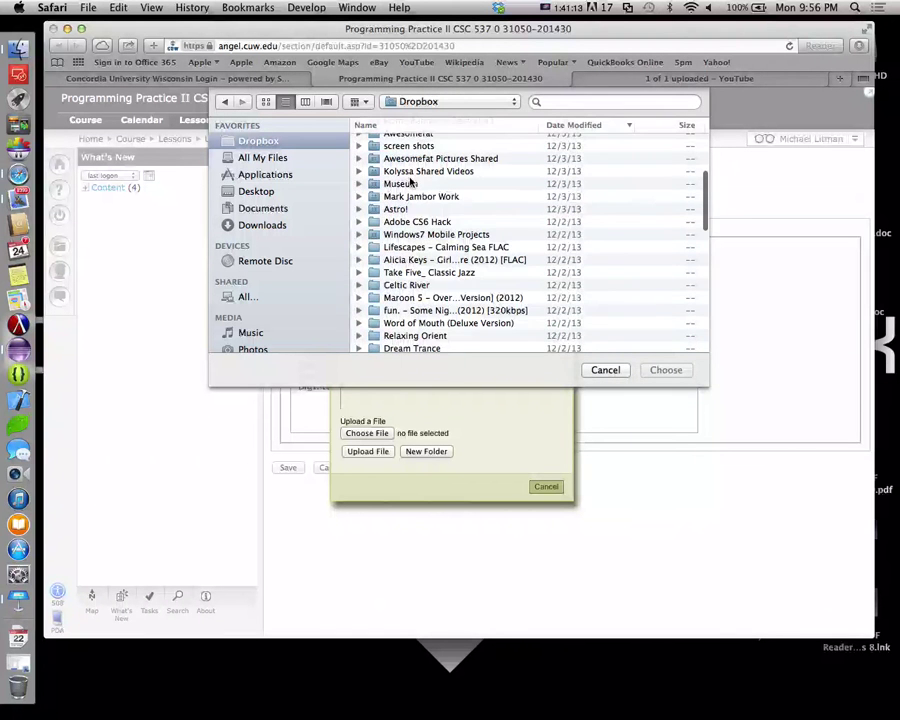
pyautogui.scroll(-5, 410, 181)
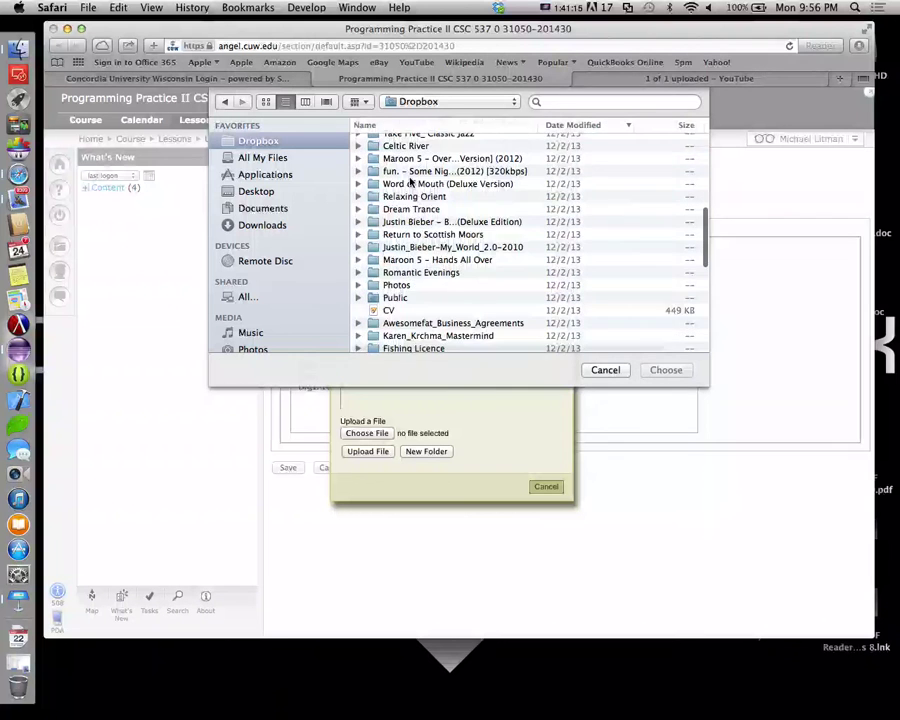
pyautogui.scroll(10, 410, 181)
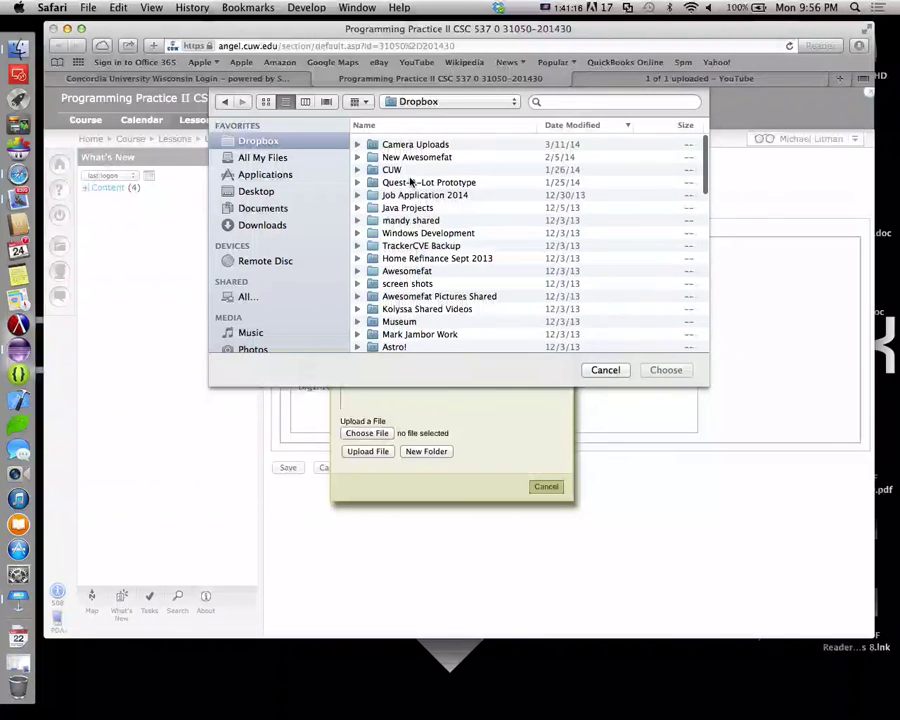
pyautogui.click(438, 125)
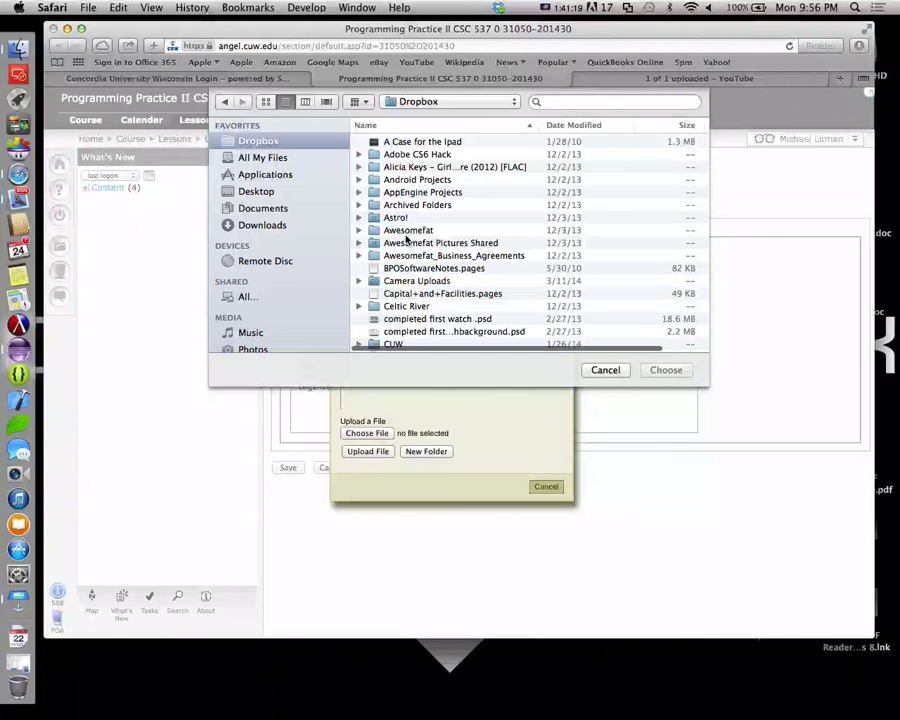
# Pick src.zip from Eclipse Workspace > CSC537 Spring 2014 and upload it
pyautogui.doubleClick(400, 231)
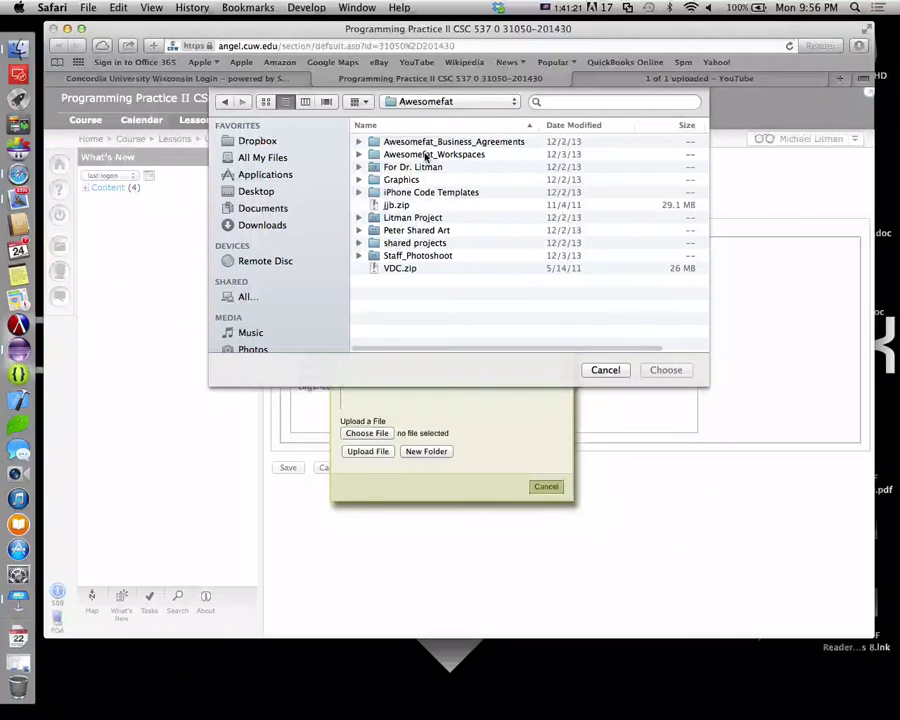
pyautogui.doubleClick(425, 155)
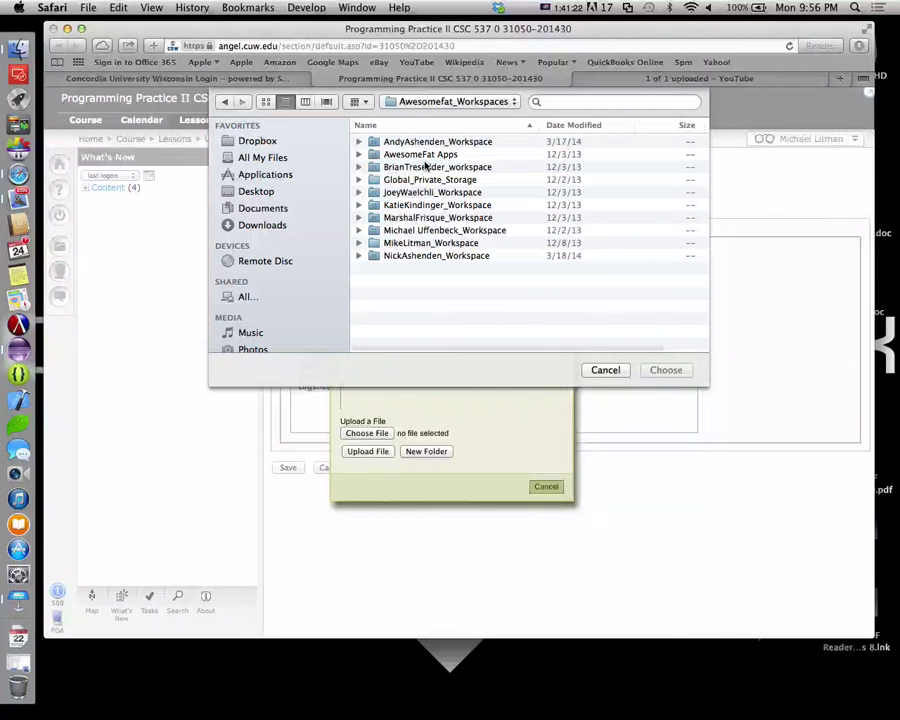
pyautogui.doubleClick(418, 242)
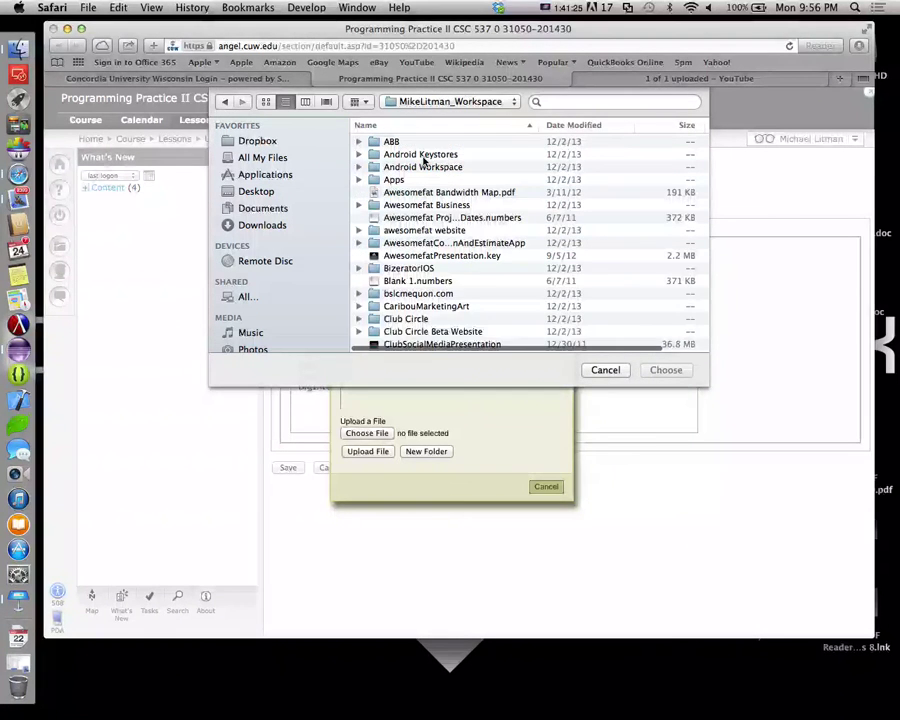
pyautogui.scroll(-5, 424, 156)
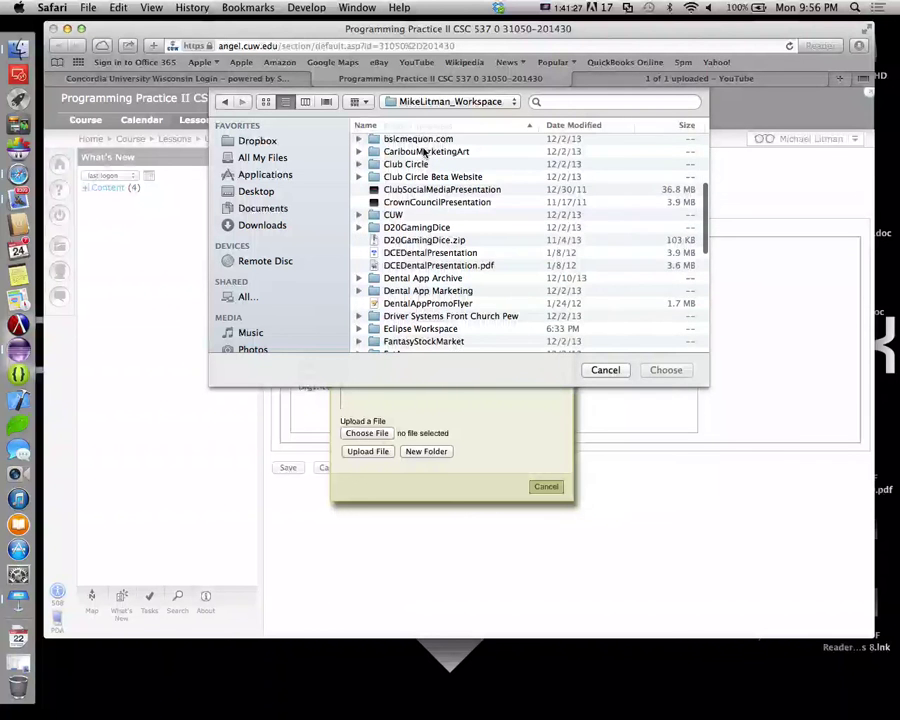
pyautogui.scroll(-3, 424, 152)
pyautogui.click(409, 249)
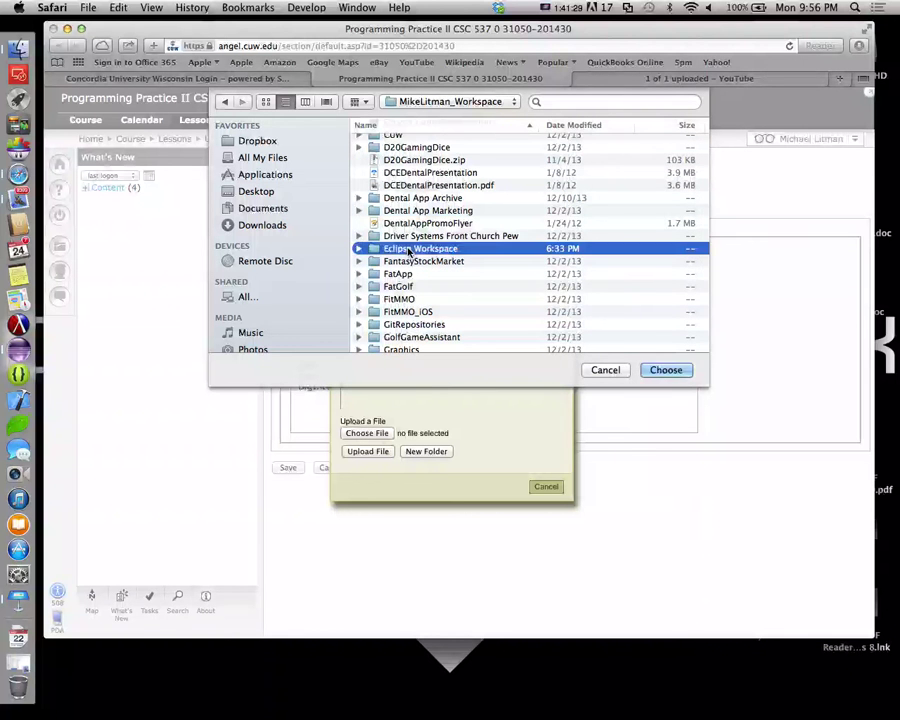
pyautogui.doubleClick(409, 249)
pyautogui.scroll(-5, 400, 210)
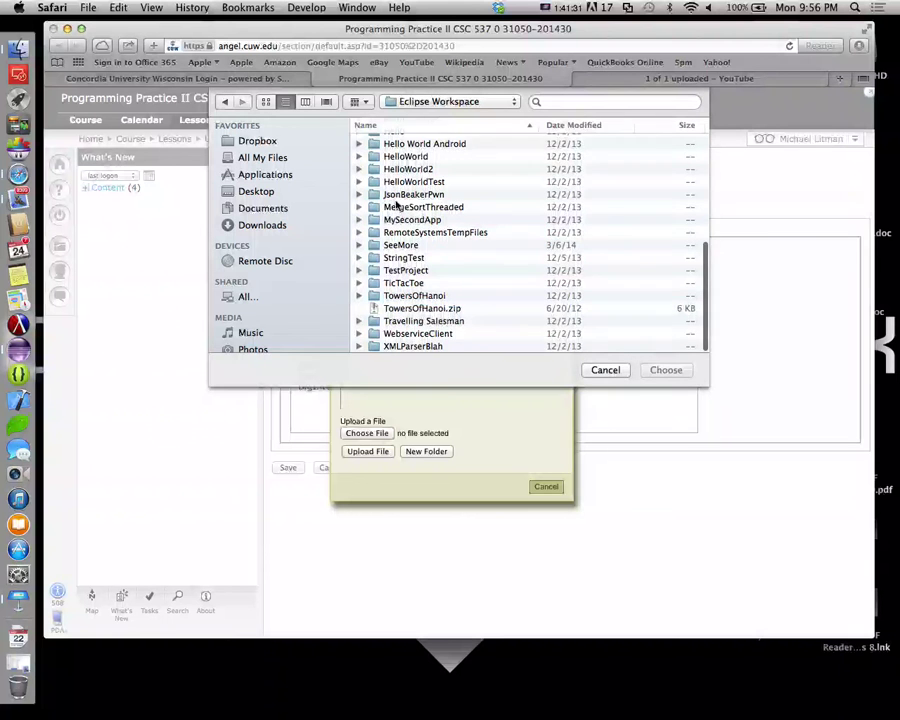
pyautogui.scroll(4, 396, 206)
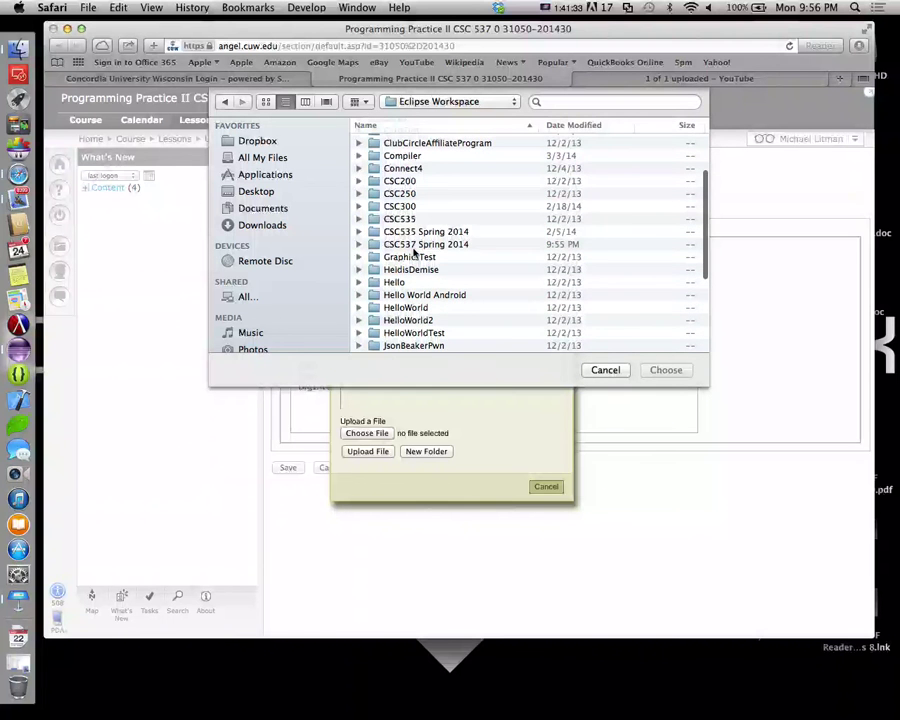
pyautogui.doubleClick(408, 245)
pyautogui.click(392, 164)
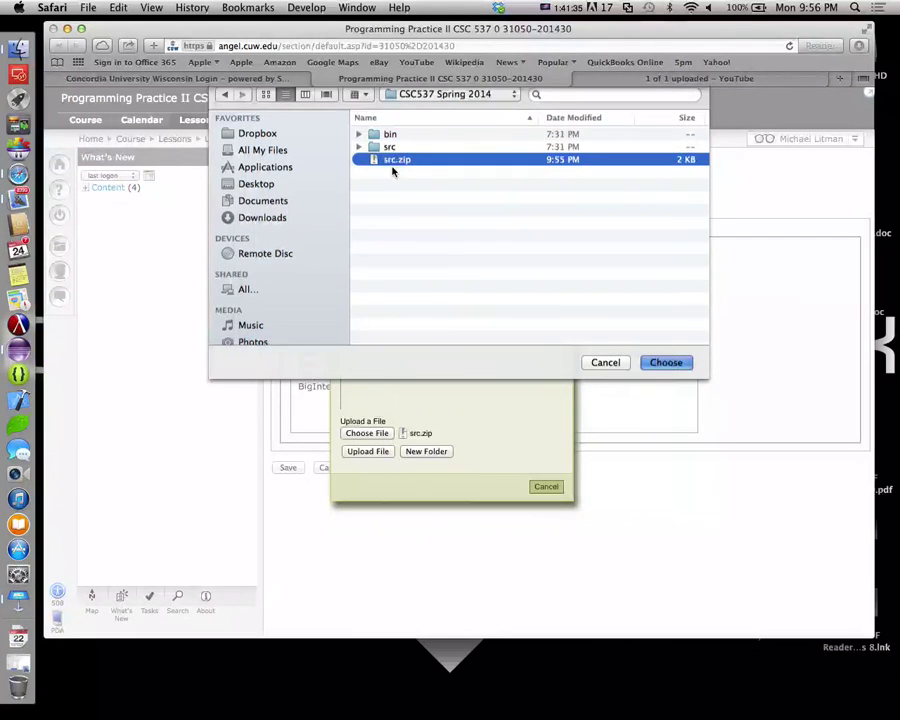
pyautogui.press('Return')
pyautogui.click(364, 451)
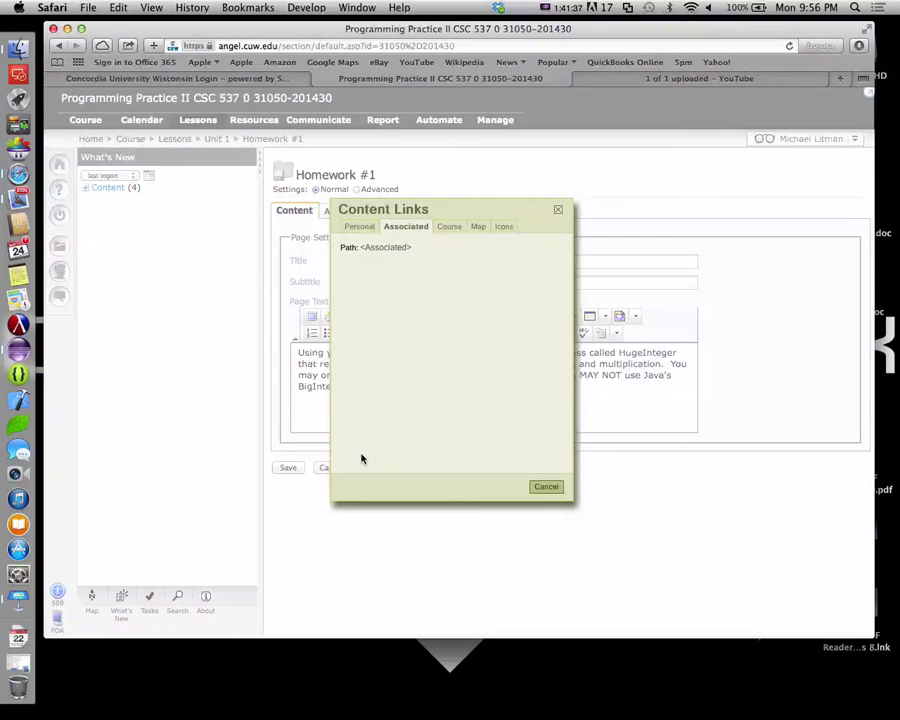
# Insert the src.zip link, add " (see attached)," after "implementation", and change "size" to "sized"
pyautogui.click(364, 268)
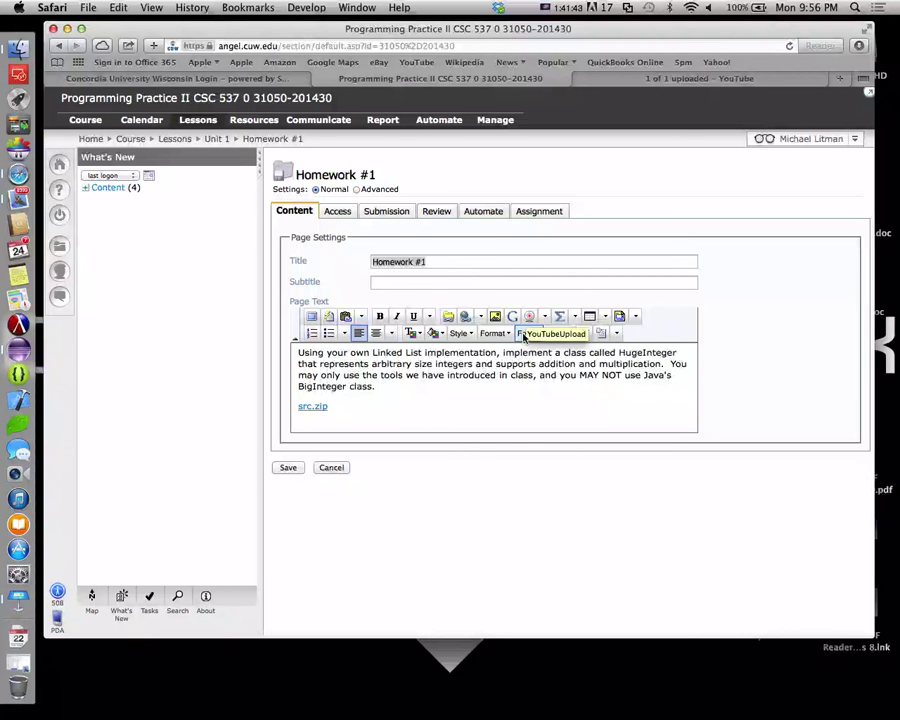
pyautogui.click(497, 353)
pyautogui.write('(see attac')
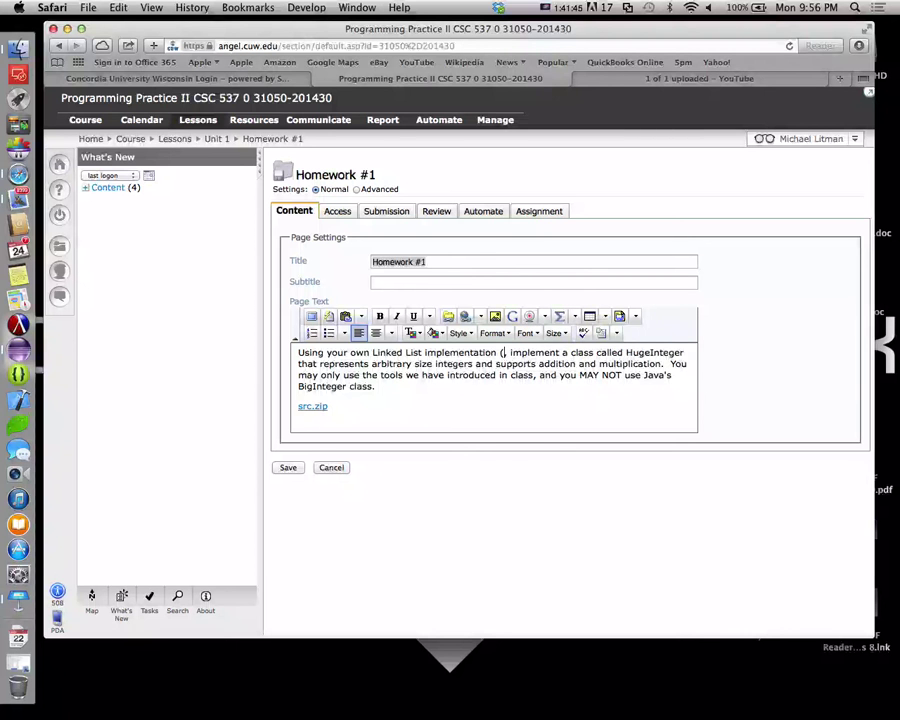
pyautogui.write('hed),')
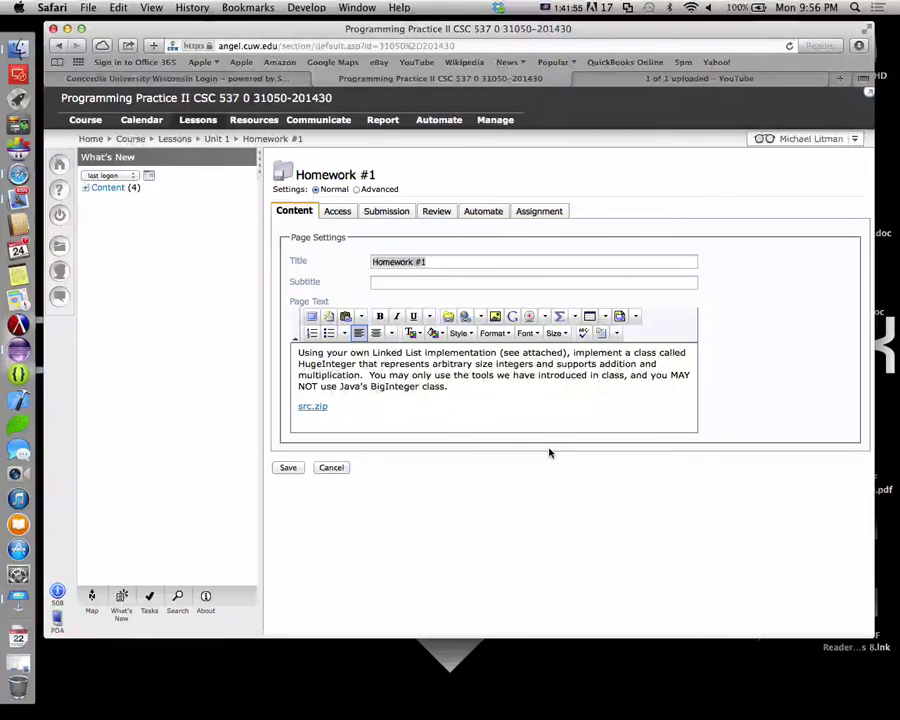
pyautogui.click(492, 367)
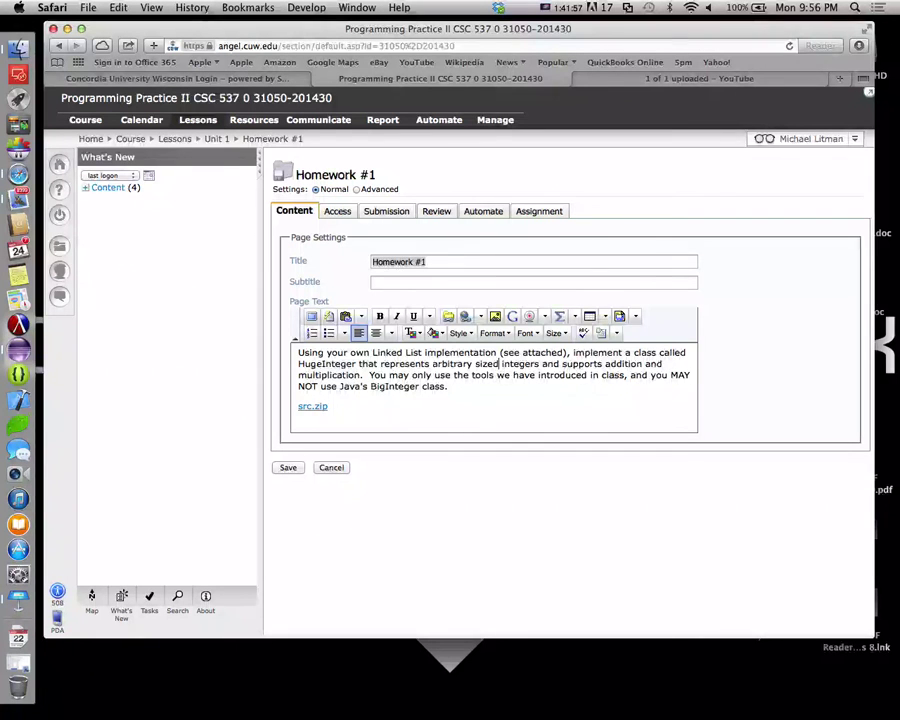
pyautogui.write('d')
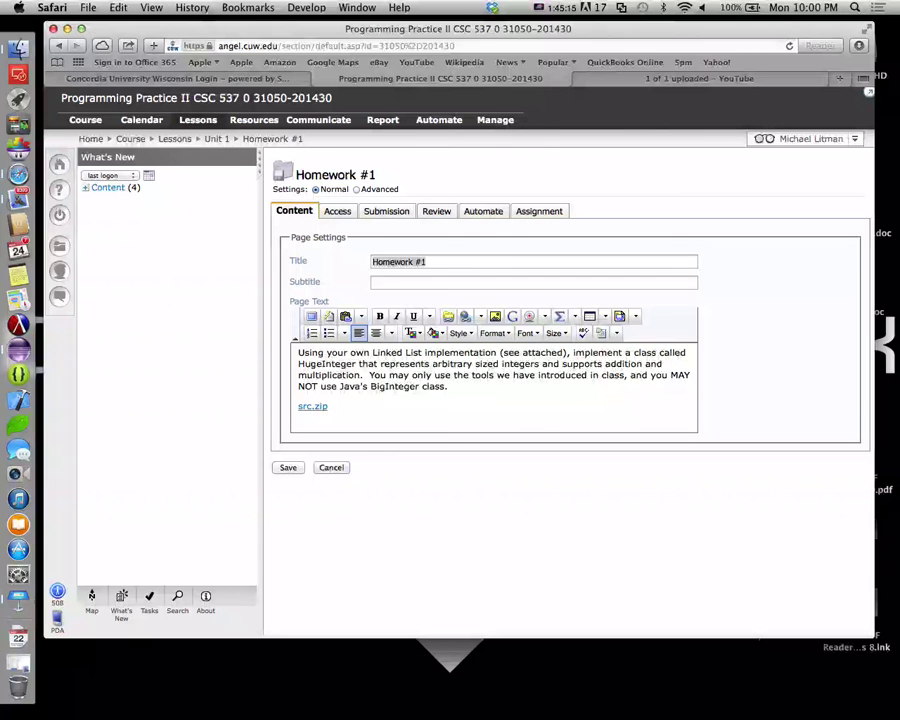
# Leave Homework #1 without saving, go to Lessons, and open Report #1 in Unit 1
pyautogui.click(287, 468)
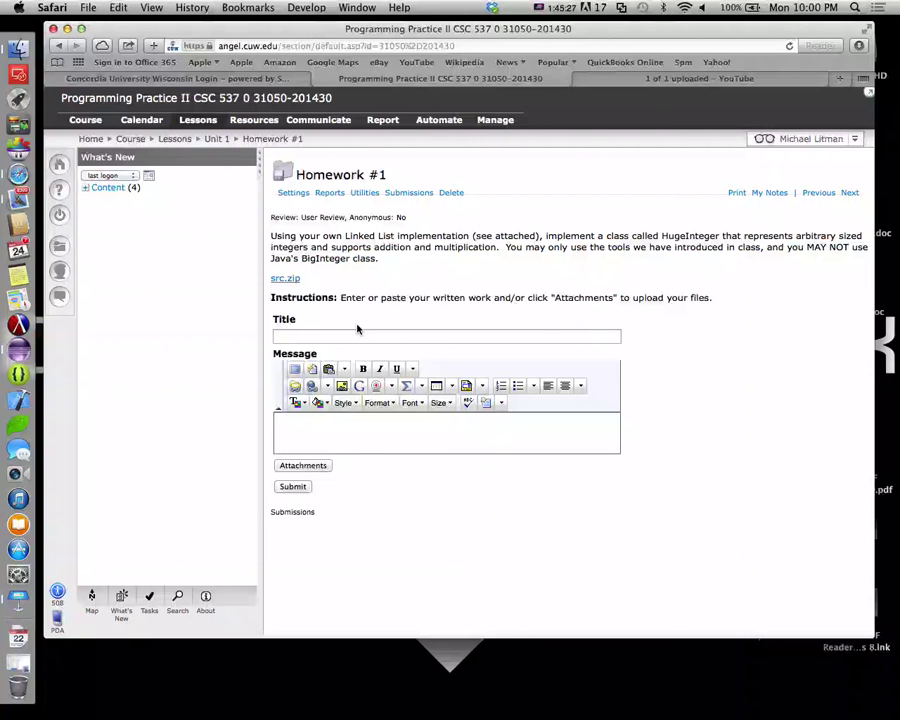
pyautogui.click(198, 125)
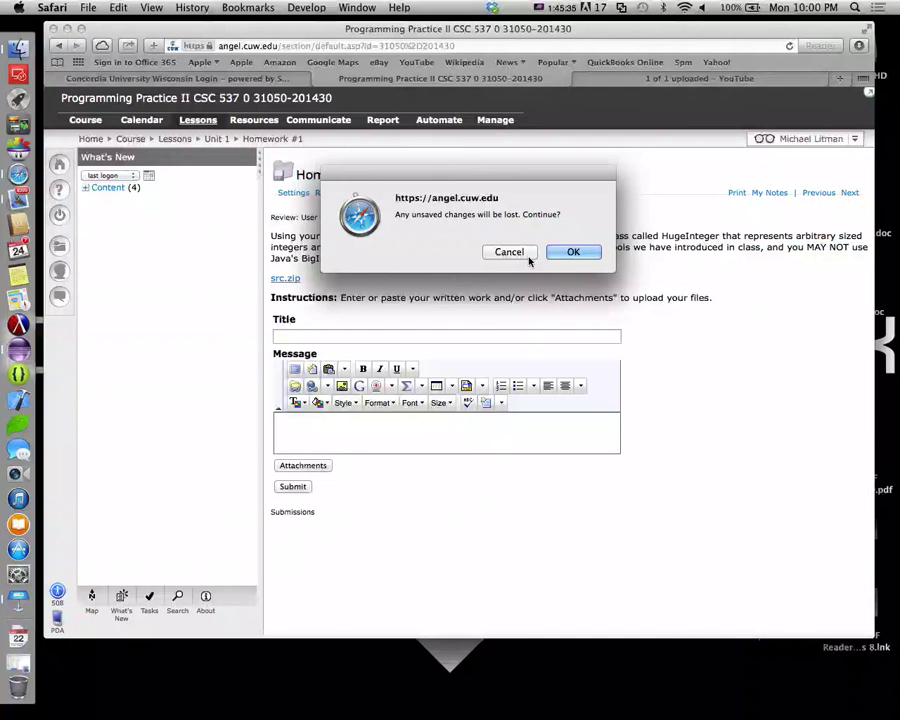
pyautogui.click(578, 252)
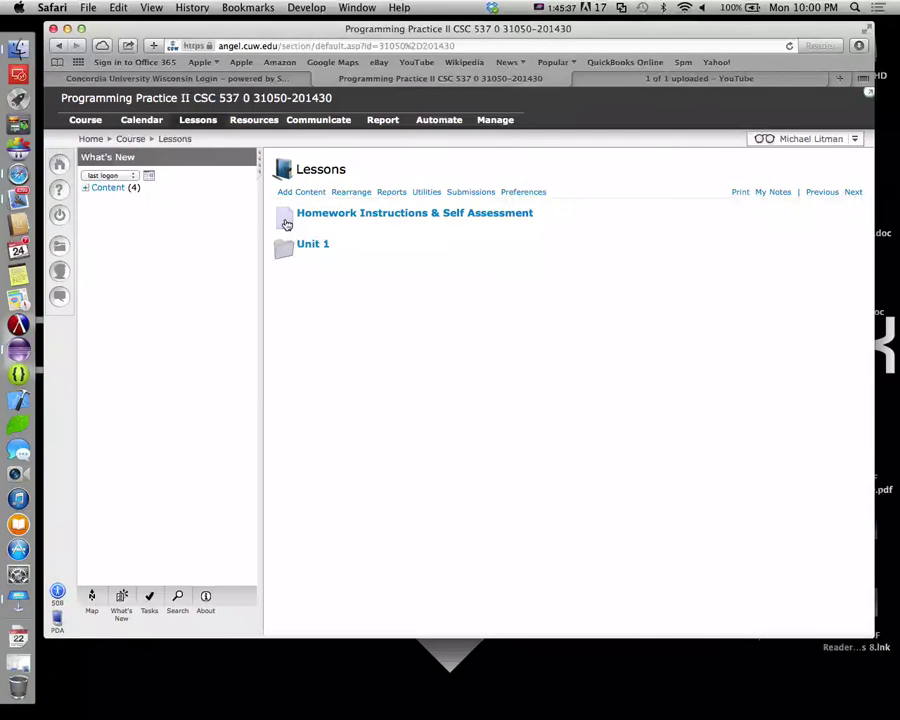
pyautogui.click(318, 247)
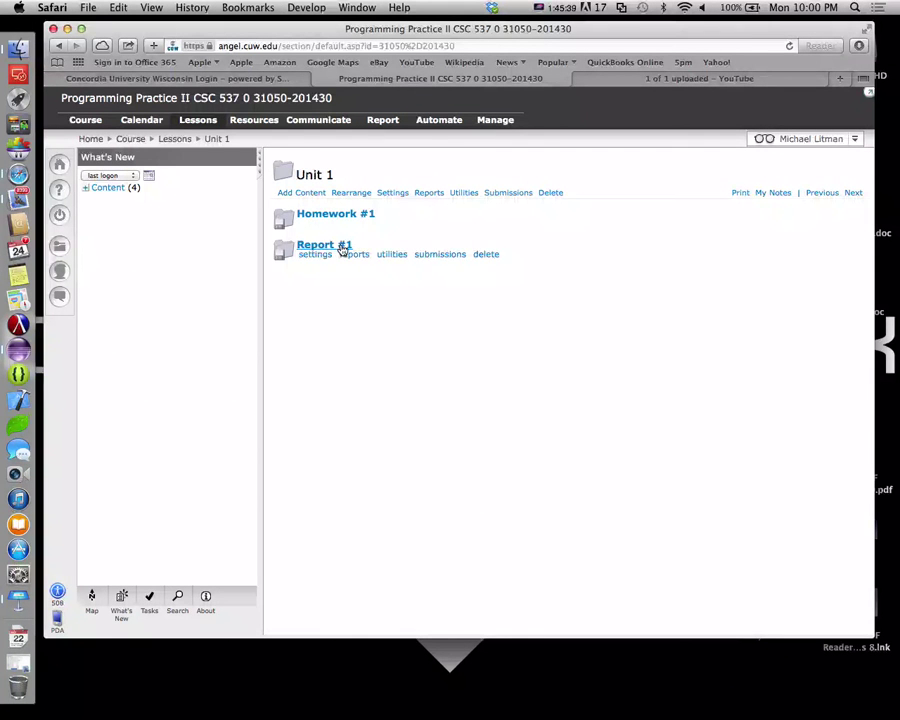
pyautogui.click(318, 245)
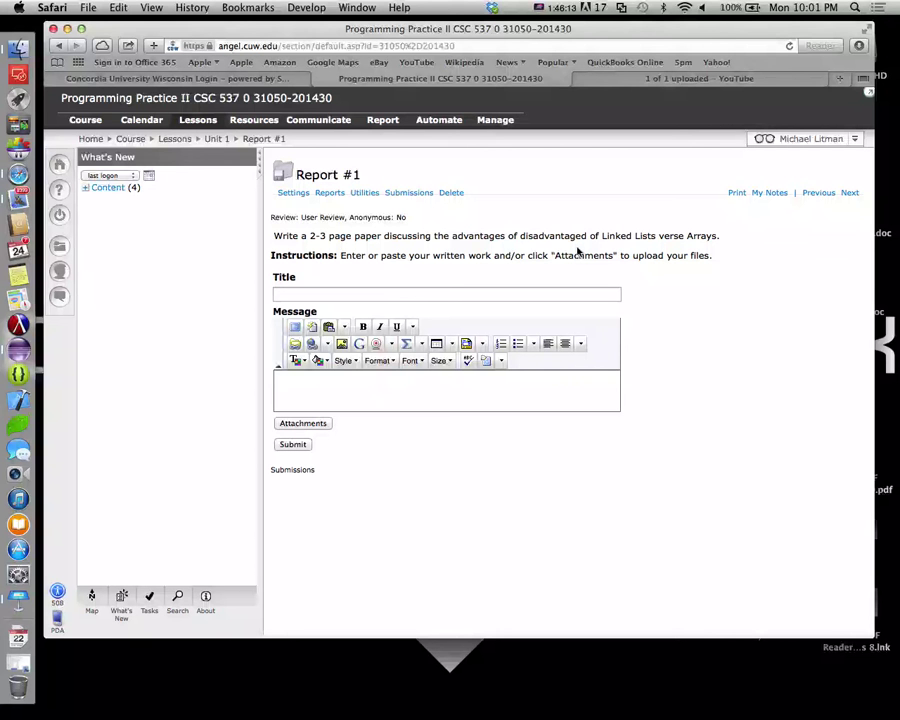
# Add that Linked Lists aren't an "Upgrade" to Arrays and to discuss the "right tool for the job", then save
pyautogui.click(293, 193)
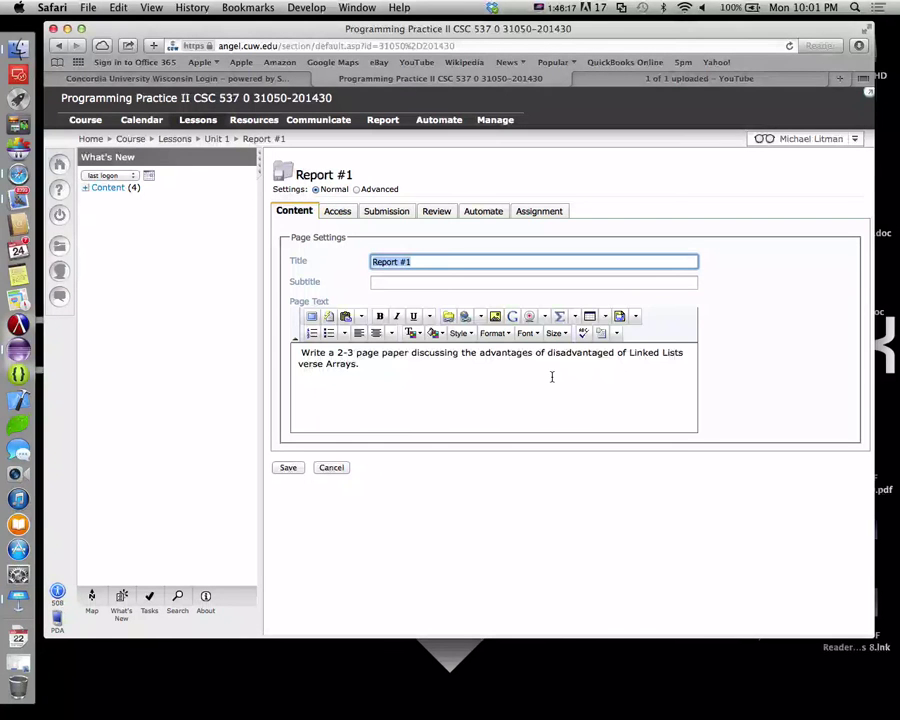
pyautogui.write('Note that L')
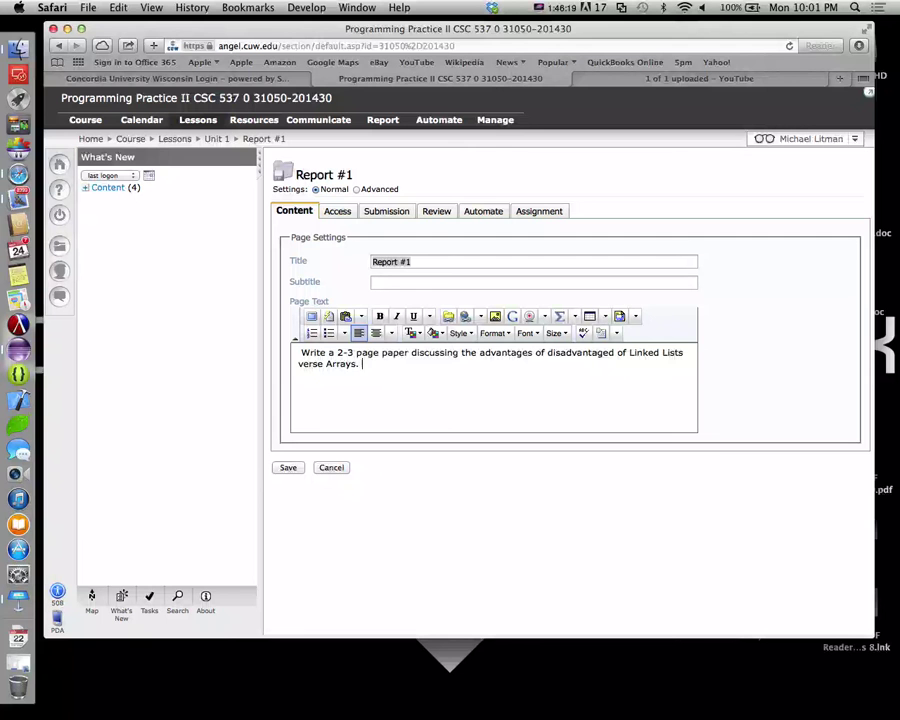
pyautogui.write('inkedLi')
pyautogui.press('BackSpace')
pyautogui.press('BackSpace')
pyautogui.write('L')
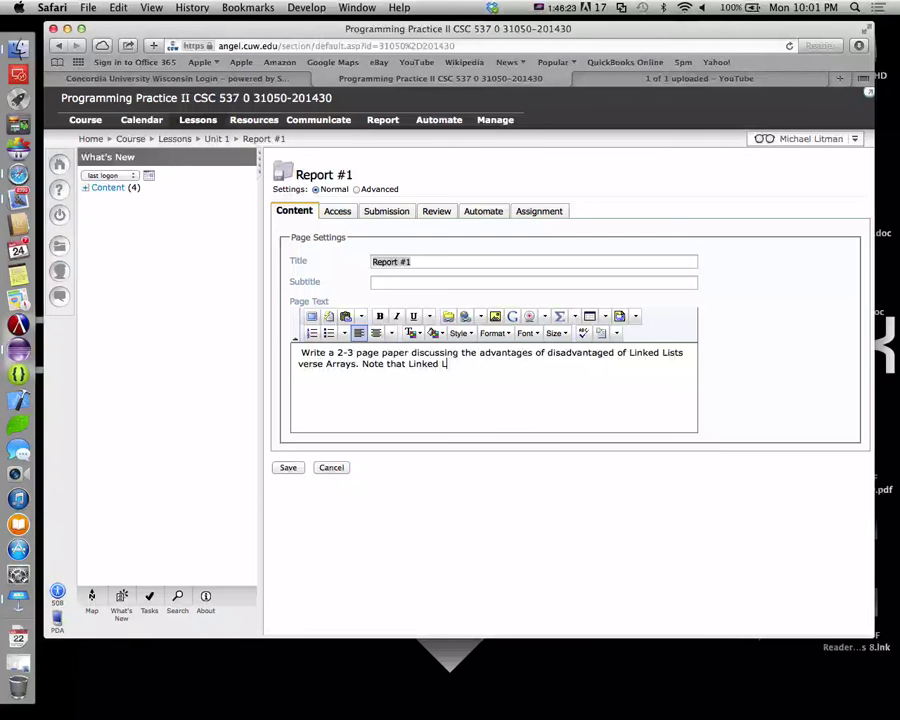
pyautogui.write('ists are not the "Upgrade" to Arrays')
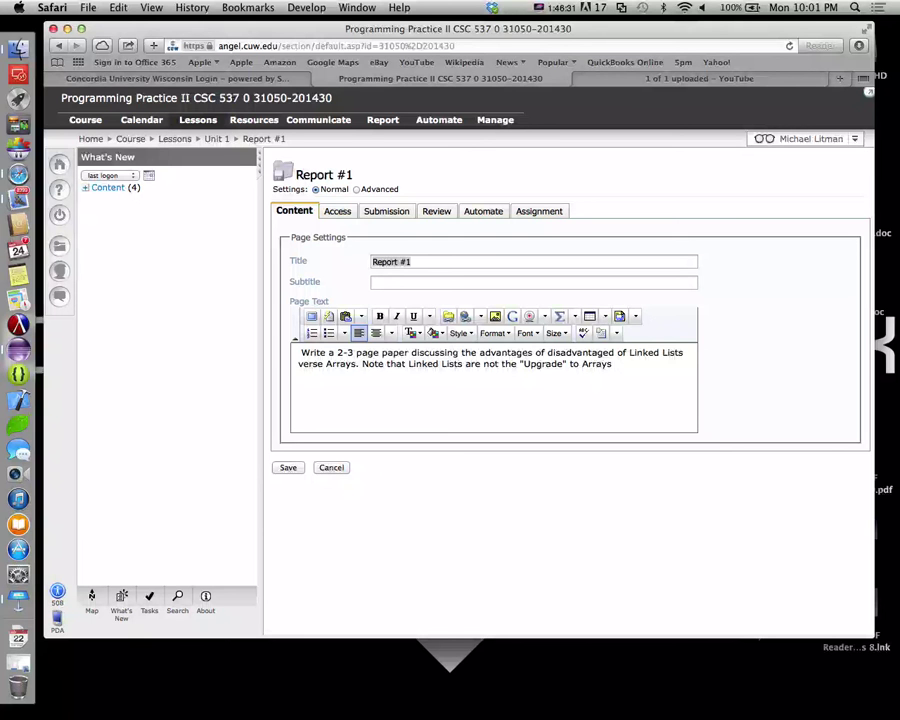
pyautogui.write('.  Thes')
pyautogui.write('e two stru')
pyautogui.write('ctures solve')
pyautogui.write(' d')
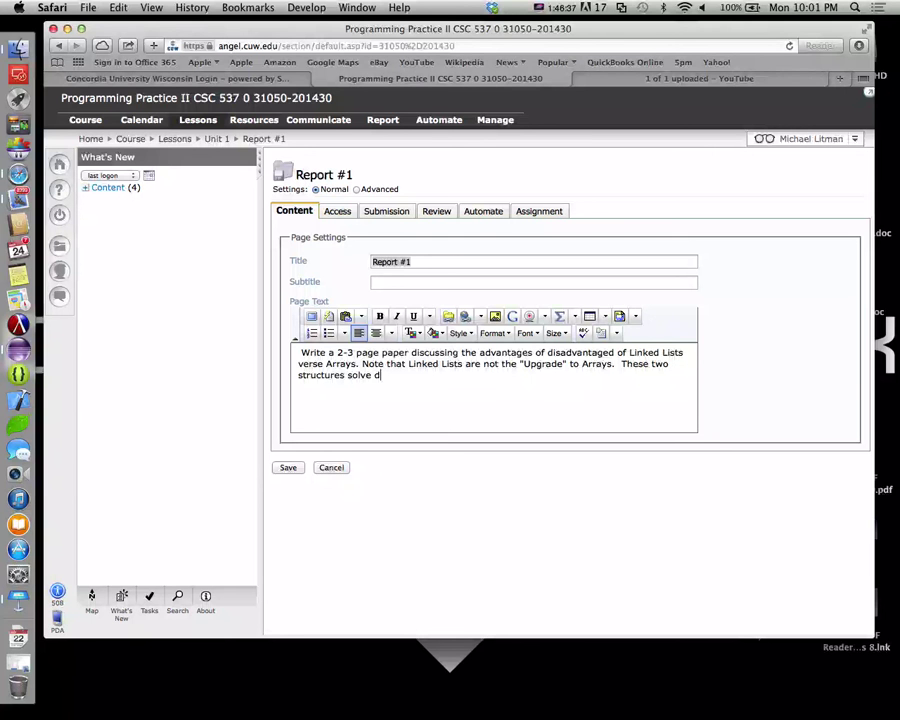
pyautogui.write('ifferent problems.  disc')
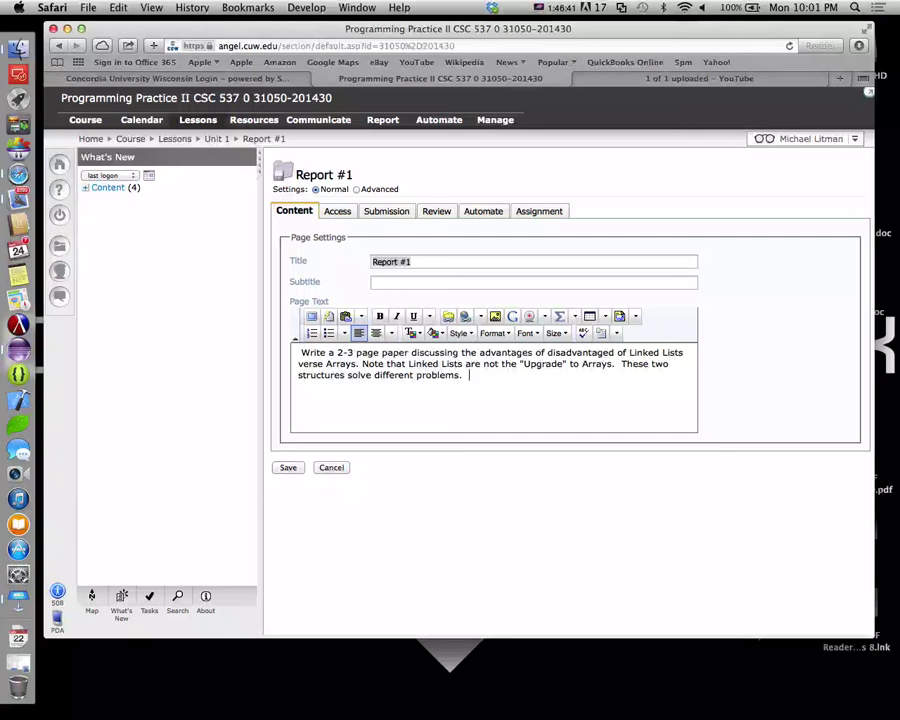
pyautogui.press('BackSpace')
pyautogui.press('BackSpace')
pyautogui.press('BackSpace')
pyautogui.press('BackSpace')
pyautogui.write('Discuss when each would be t')
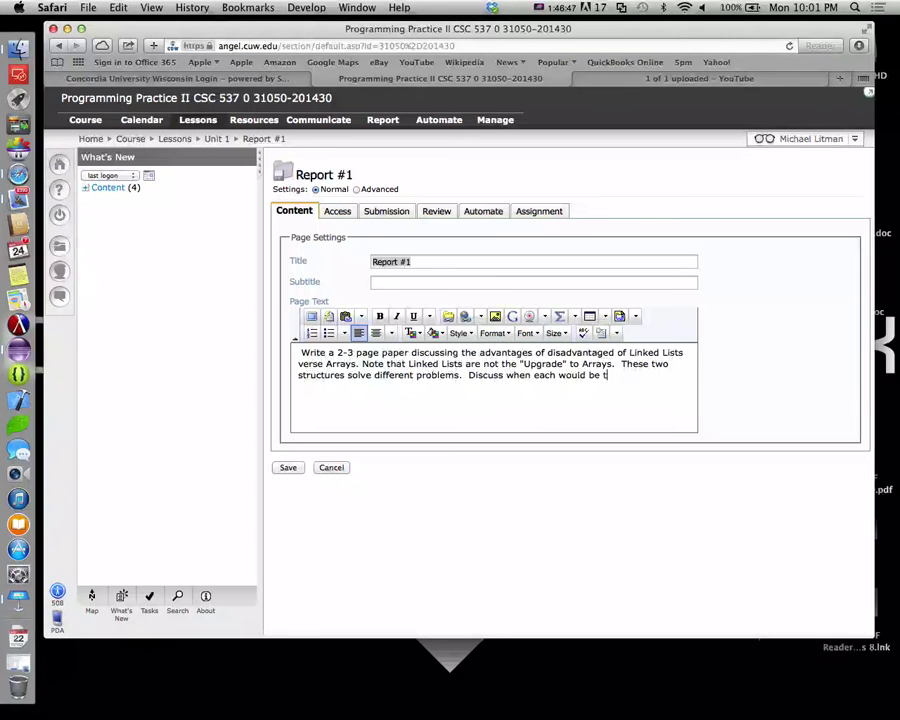
pyautogui.write('he "right tool for the job"')
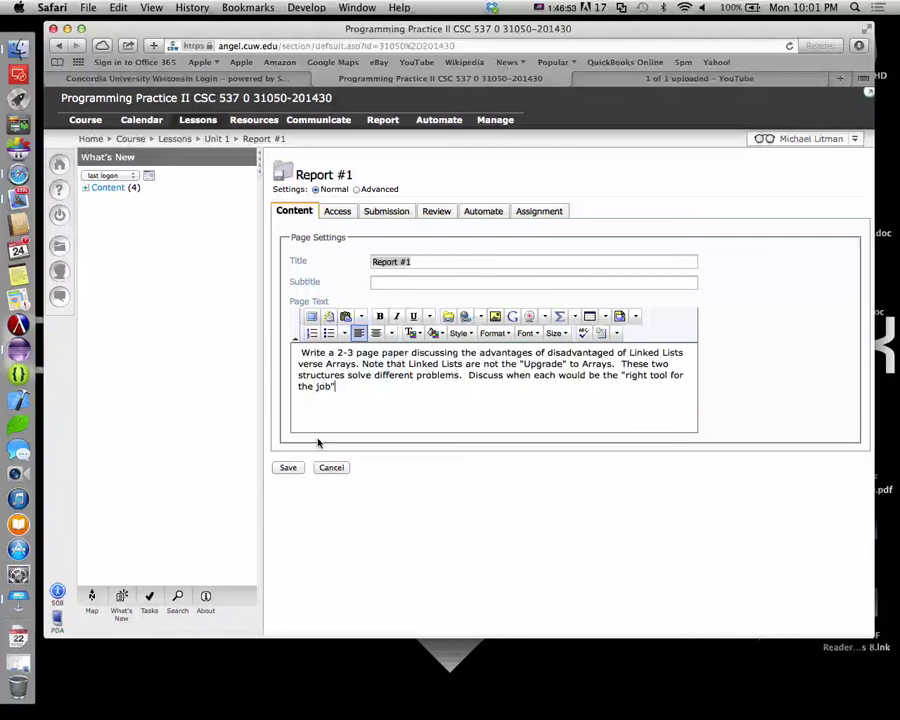
pyautogui.click(288, 469)
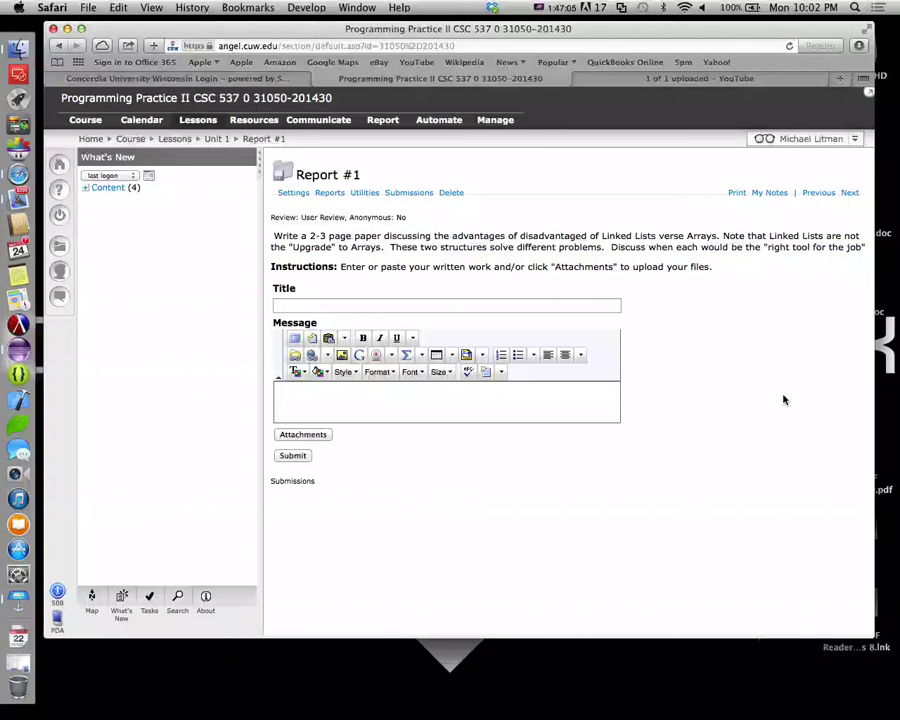
# In Keynote, add a Title & Bullets slide after the final LinkedList slide
pyautogui.press('super+Tab')
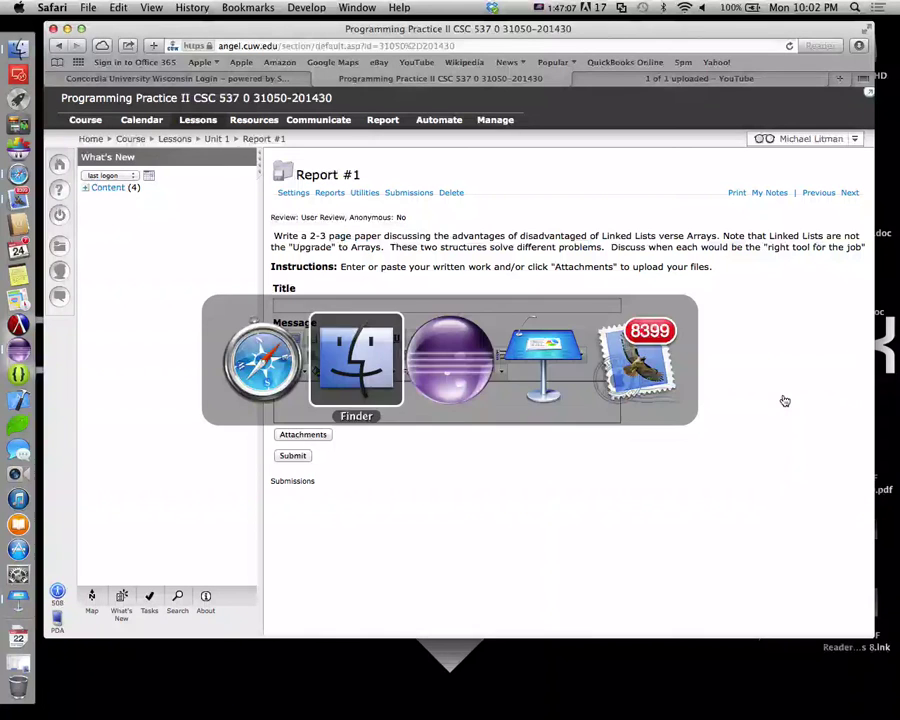
pyautogui.press('super+Tab')
pyautogui.press('super+Tab')
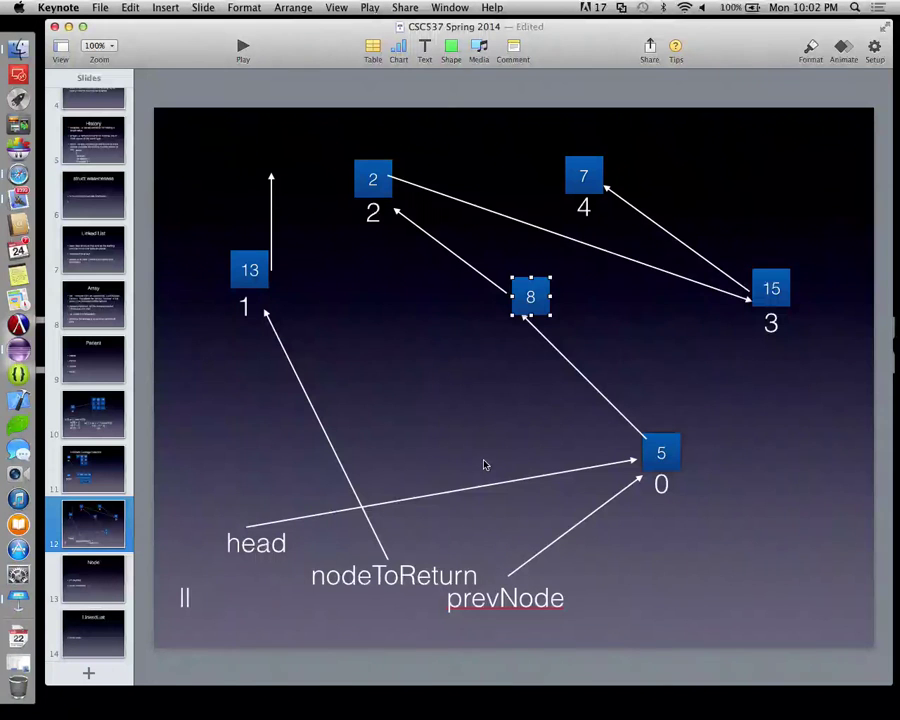
pyautogui.click(96, 582)
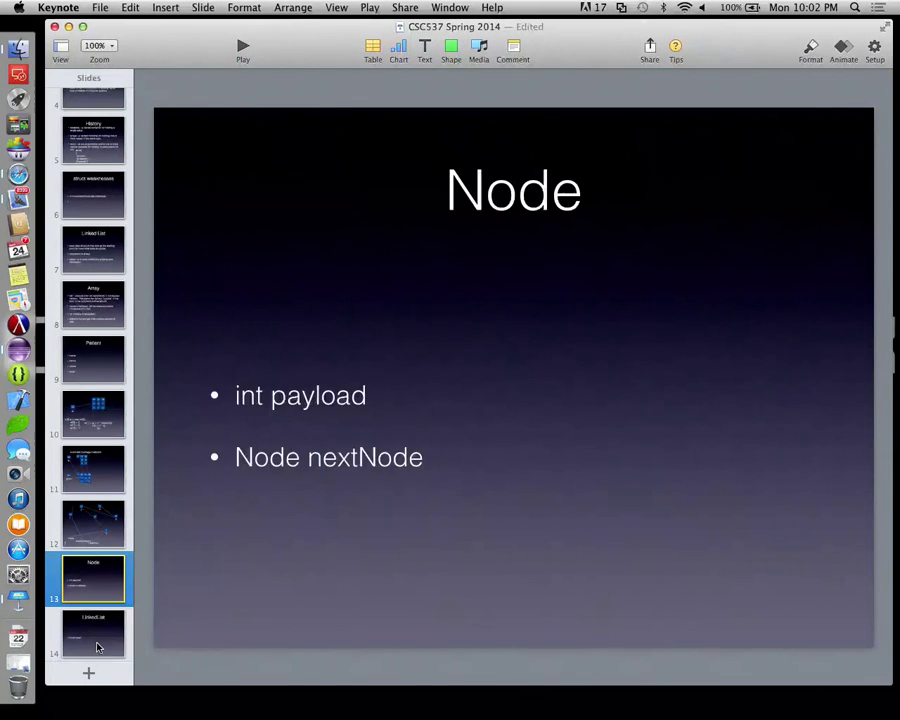
pyautogui.click(94, 645)
pyautogui.click(88, 670)
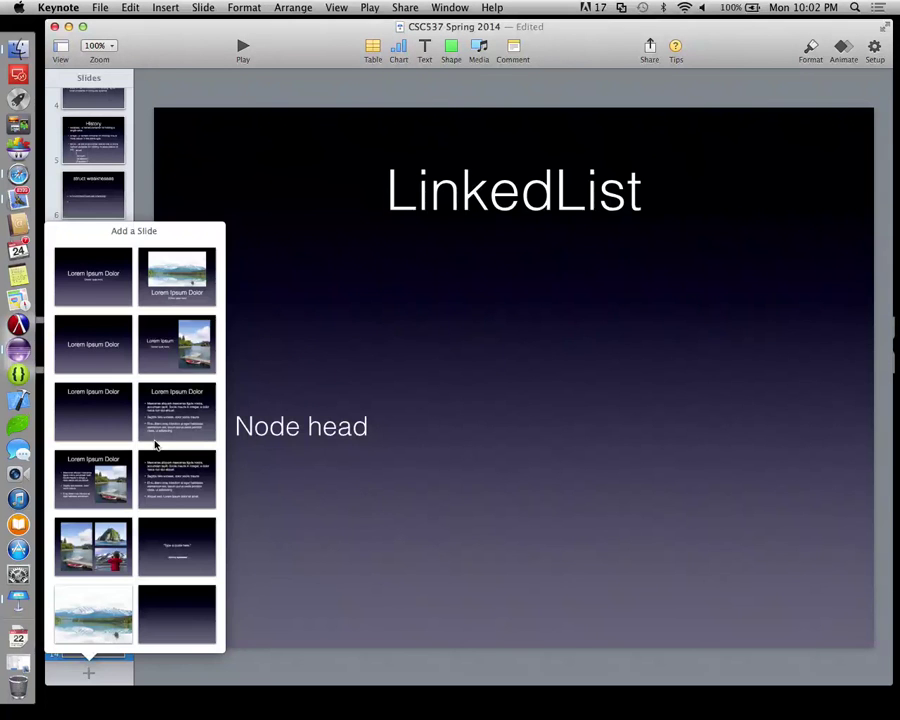
pyautogui.click(165, 410)
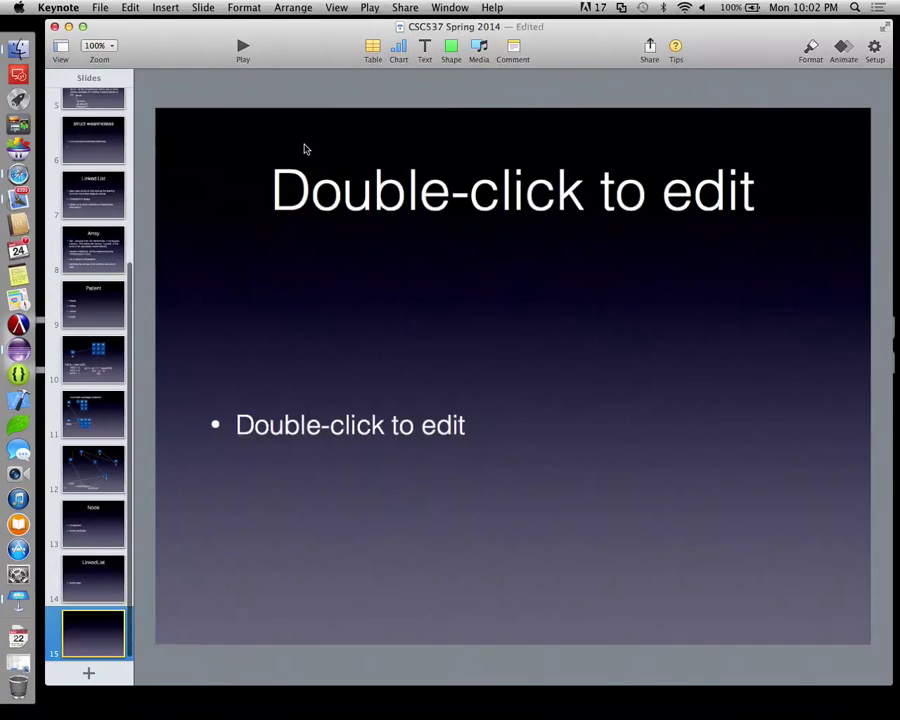
# Title the slide with the instructor's contact heading and list their email address and texting number
pyautogui.doubleClick(411, 197)
pyautogui.write('Contac')
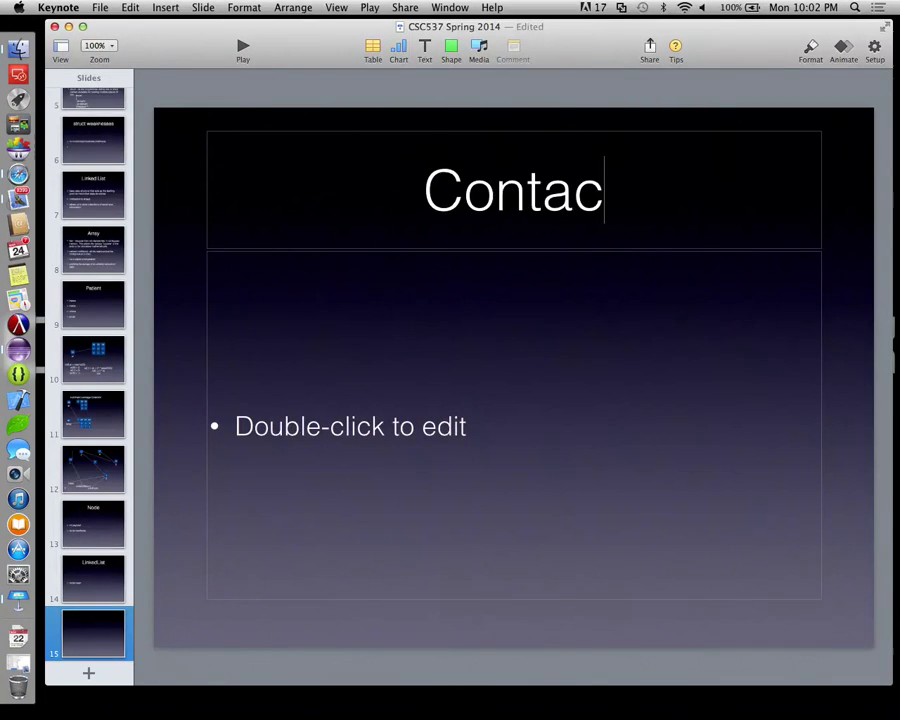
pyautogui.write('t Dr. Litman')
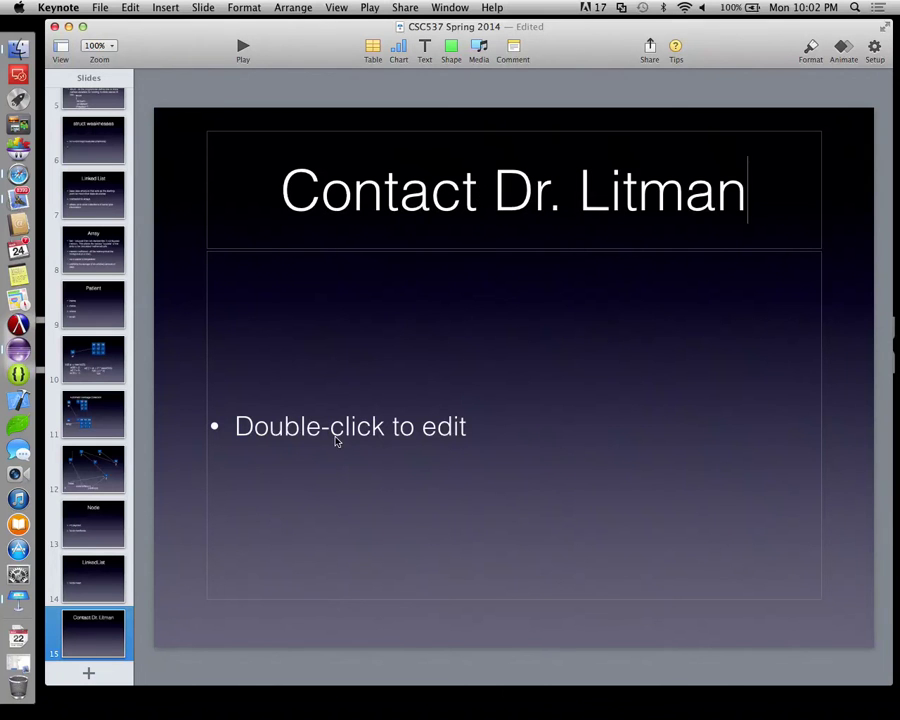
pyautogui.doubleClick(347, 413)
pyautogui.write('emai')
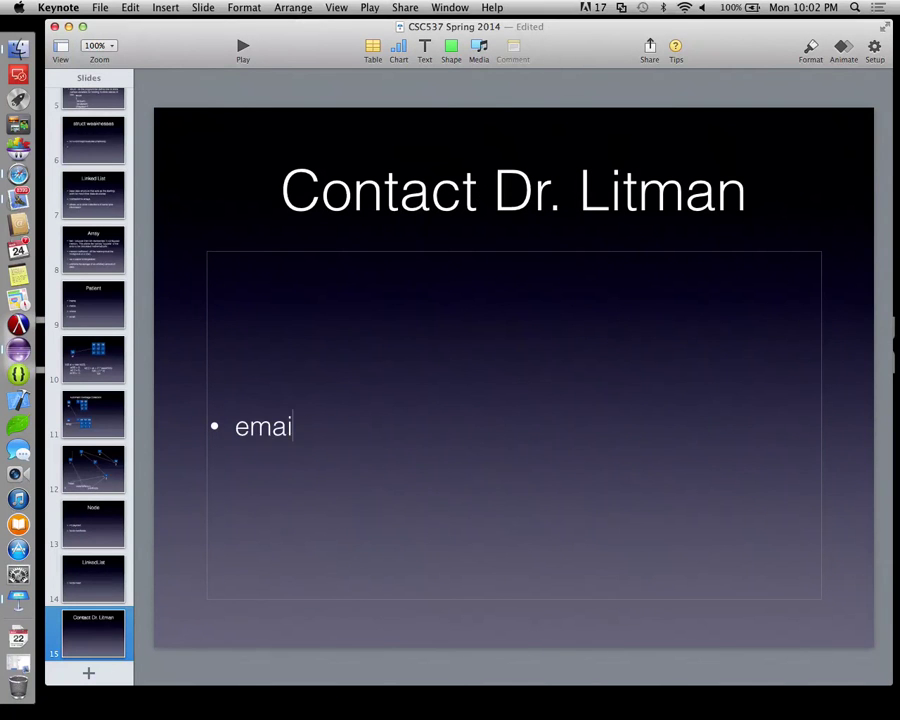
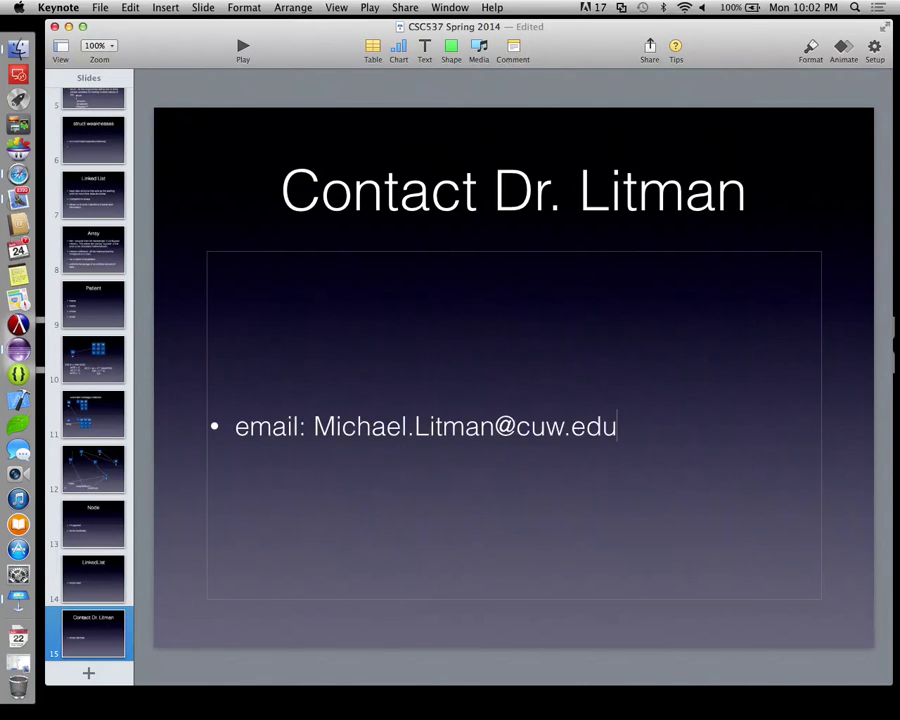
pyautogui.press('Return')
pyautogui.write('text:')
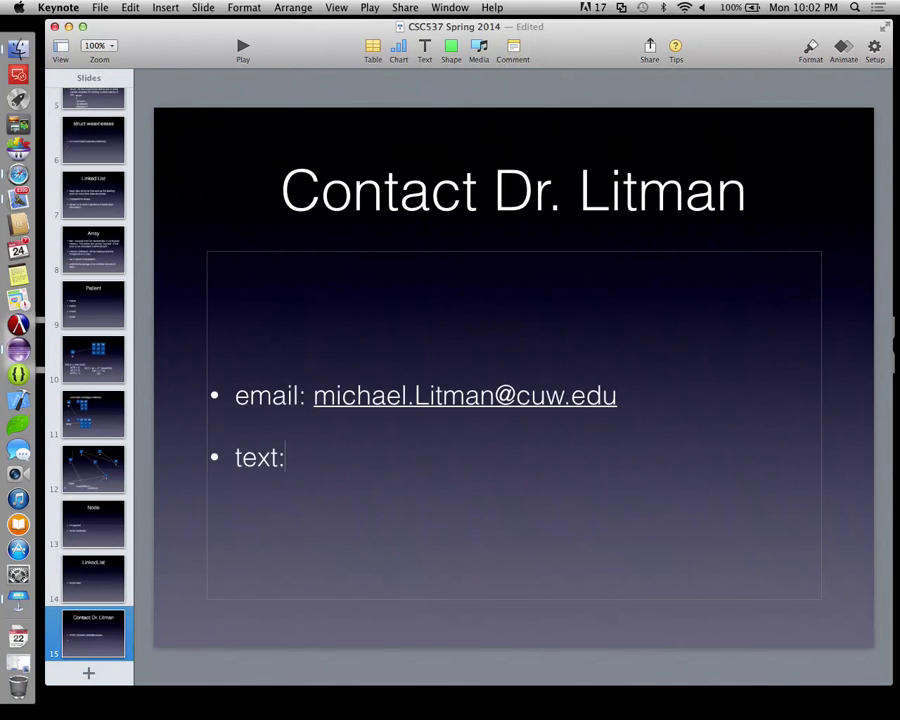
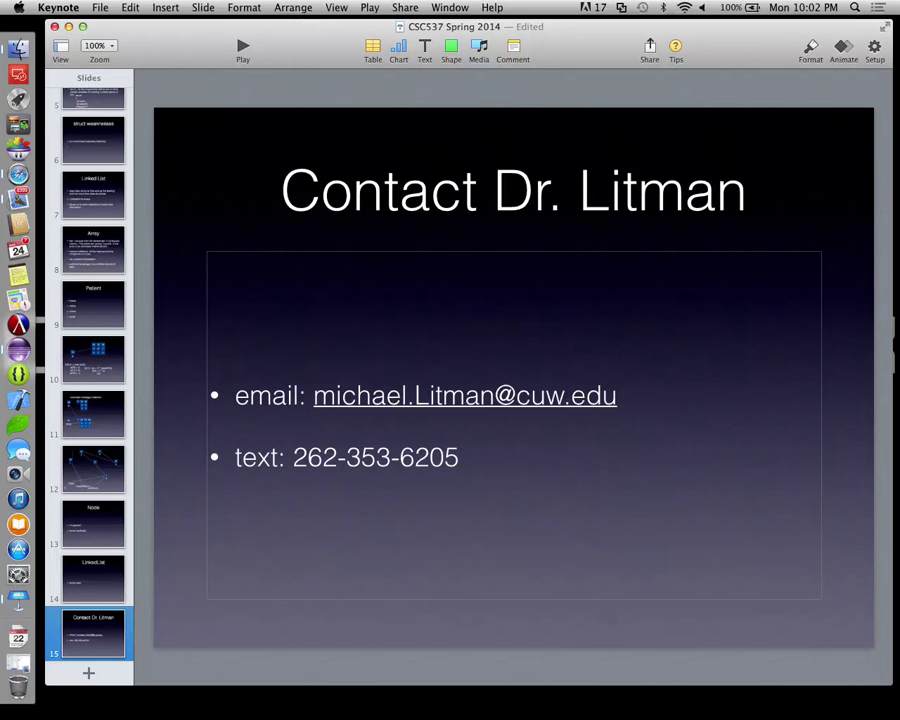